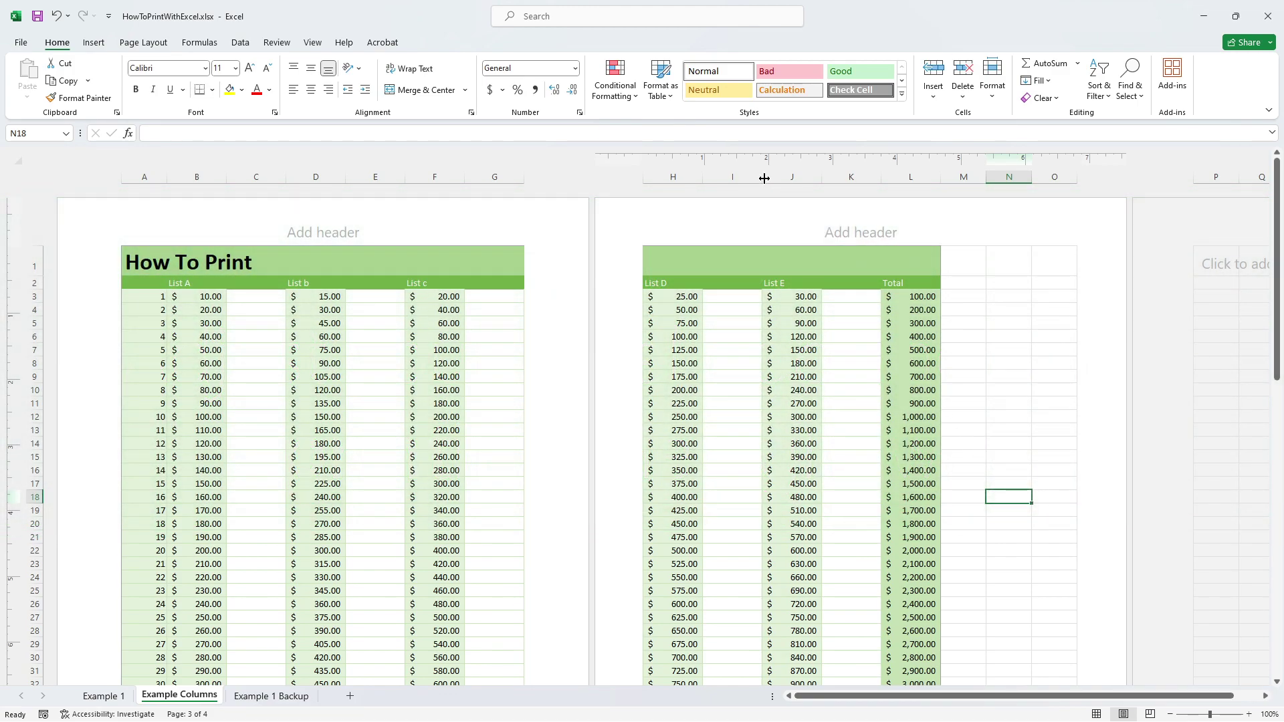
Narrow the empty spacer columns I, K, G, E and C on the Example Columns sheet.
{"action": "left_click_drag", "start_coordinate": [762, 178], "coordinate": [734, 185]}
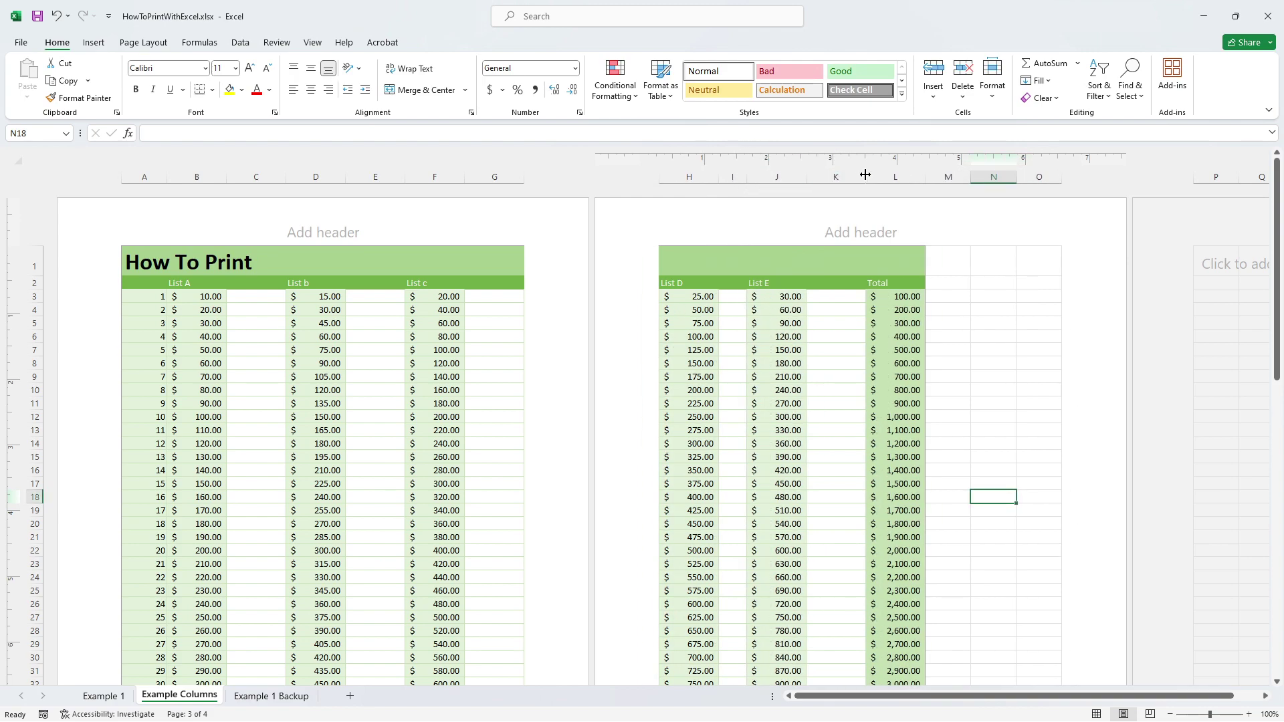
{"action": "left_click_drag", "start_coordinate": [865, 176], "coordinate": [836, 177]}
{"action": "left_click_drag", "start_coordinate": [524, 176], "coordinate": [495, 177]}
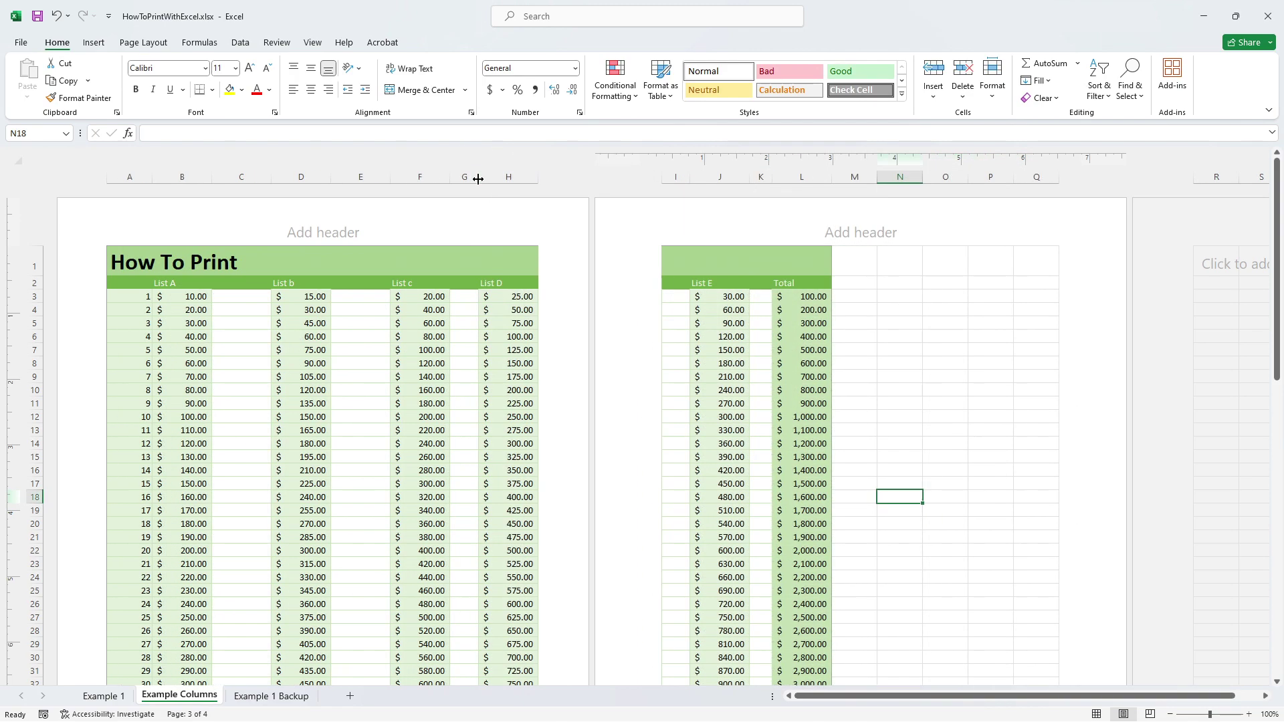
{"action": "left_click_drag", "start_coordinate": [390, 177], "coordinate": [363, 181]}
{"action": "left_click_drag", "start_coordinate": [271, 177], "coordinate": [256, 178]}
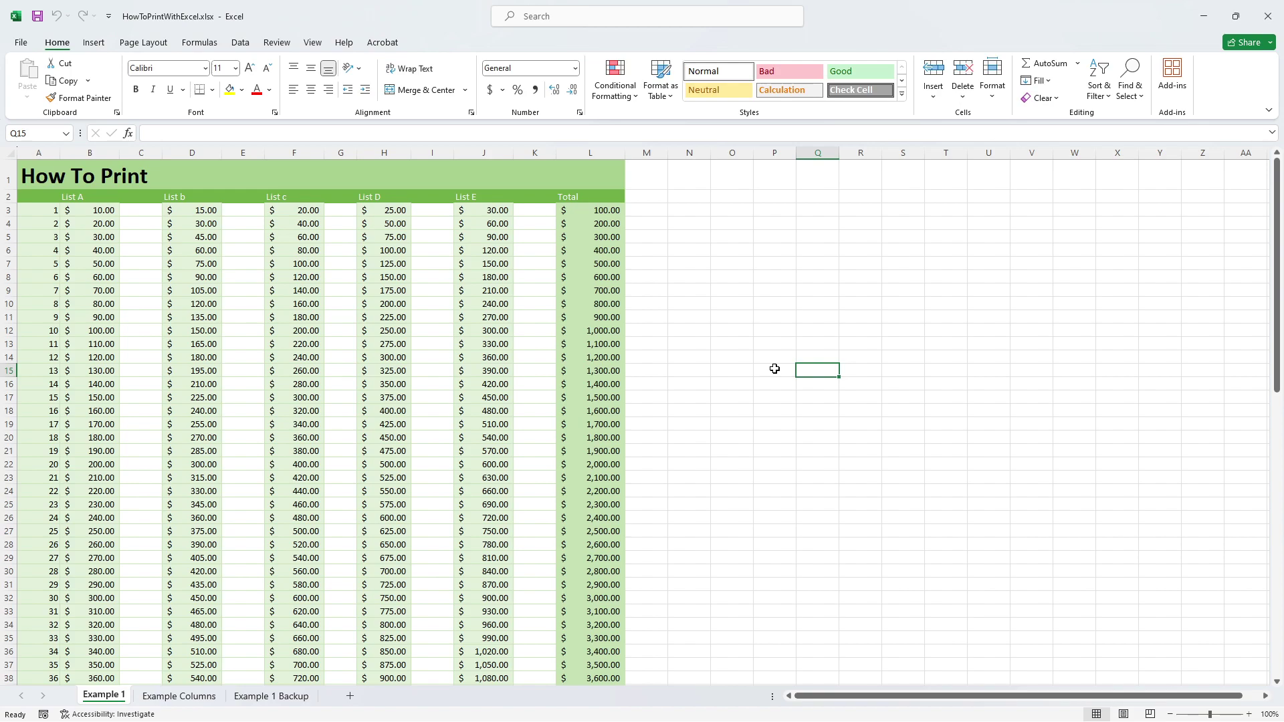
{"action": "scroll", "coordinate": [764, 367], "scroll_direction": "down", "scroll_amount": 16}
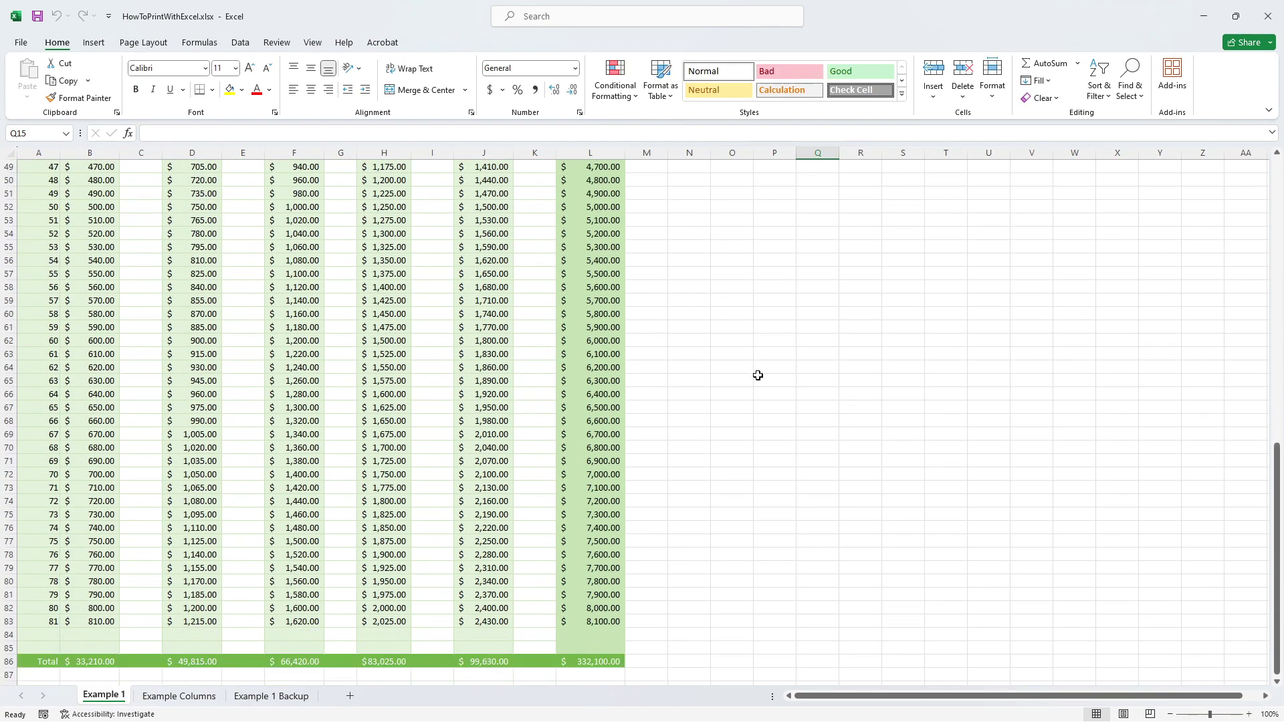
{"action": "scroll", "coordinate": [757, 375], "scroll_direction": "up", "scroll_amount": 14}
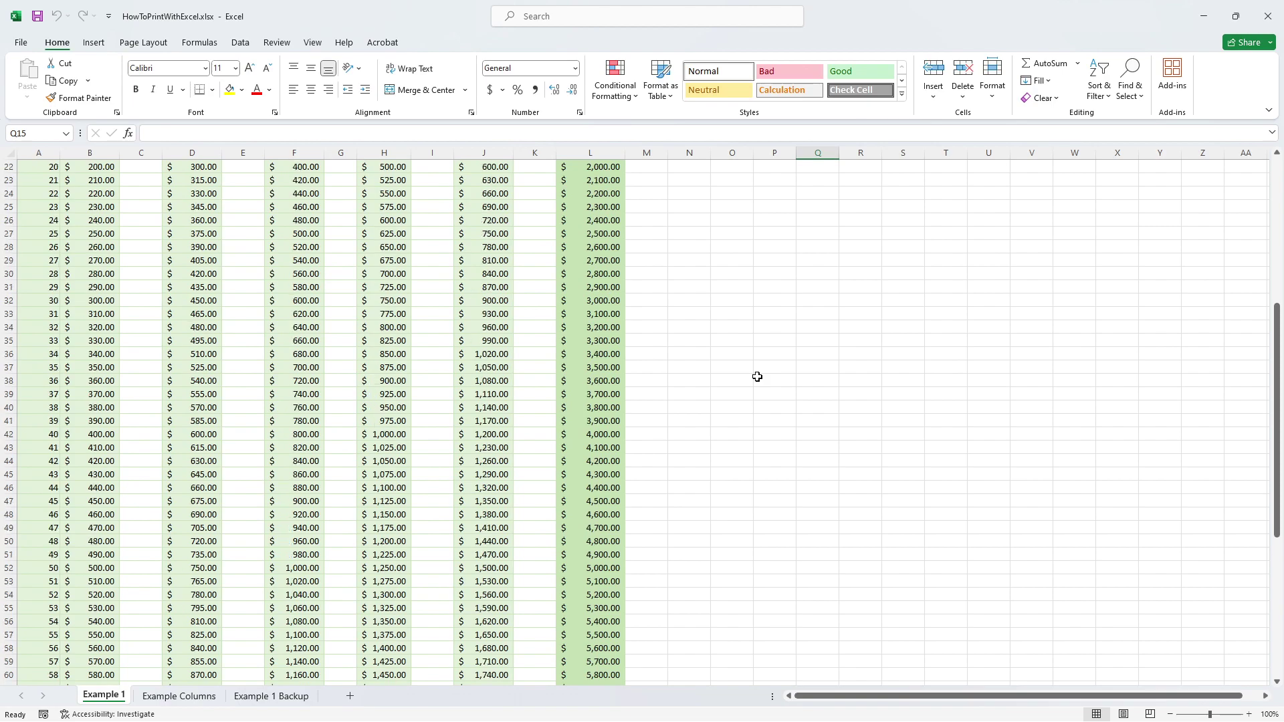
{"action": "scroll", "coordinate": [756, 375], "scroll_direction": "up", "scroll_amount": 2}
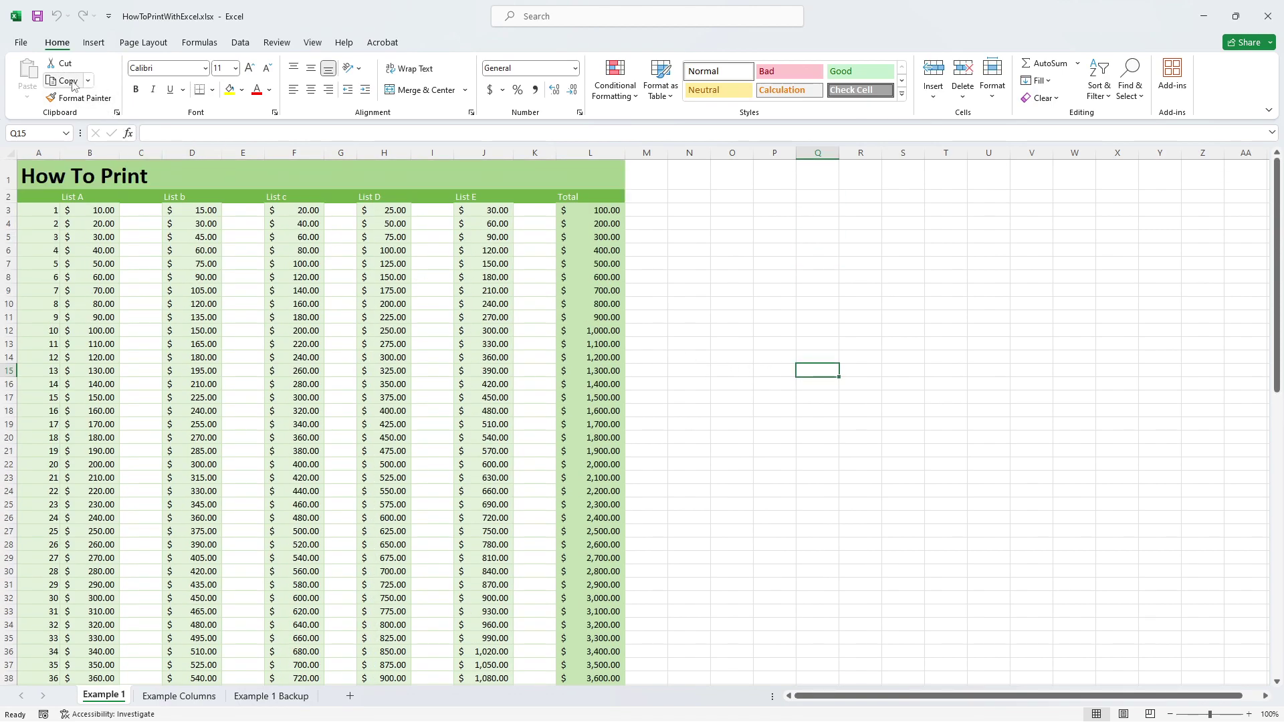
{"action": "left_click", "coordinate": [21, 44]}
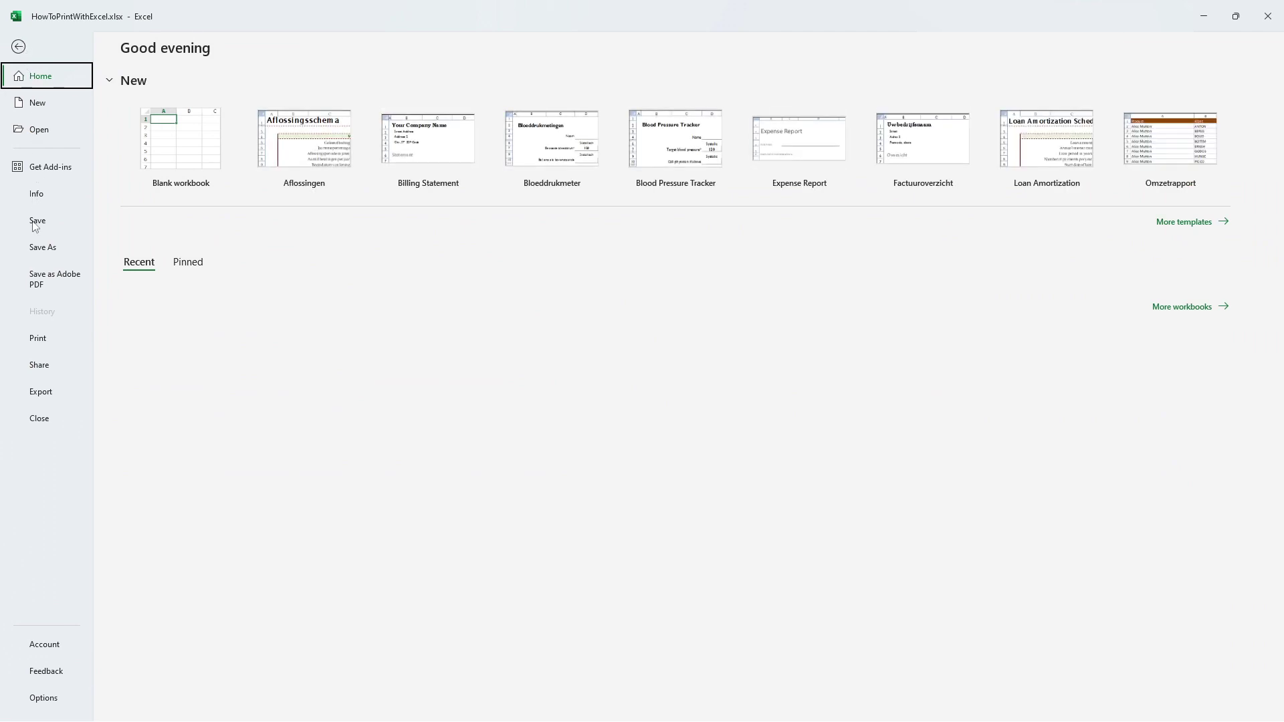
{"action": "left_click", "coordinate": [49, 341]}
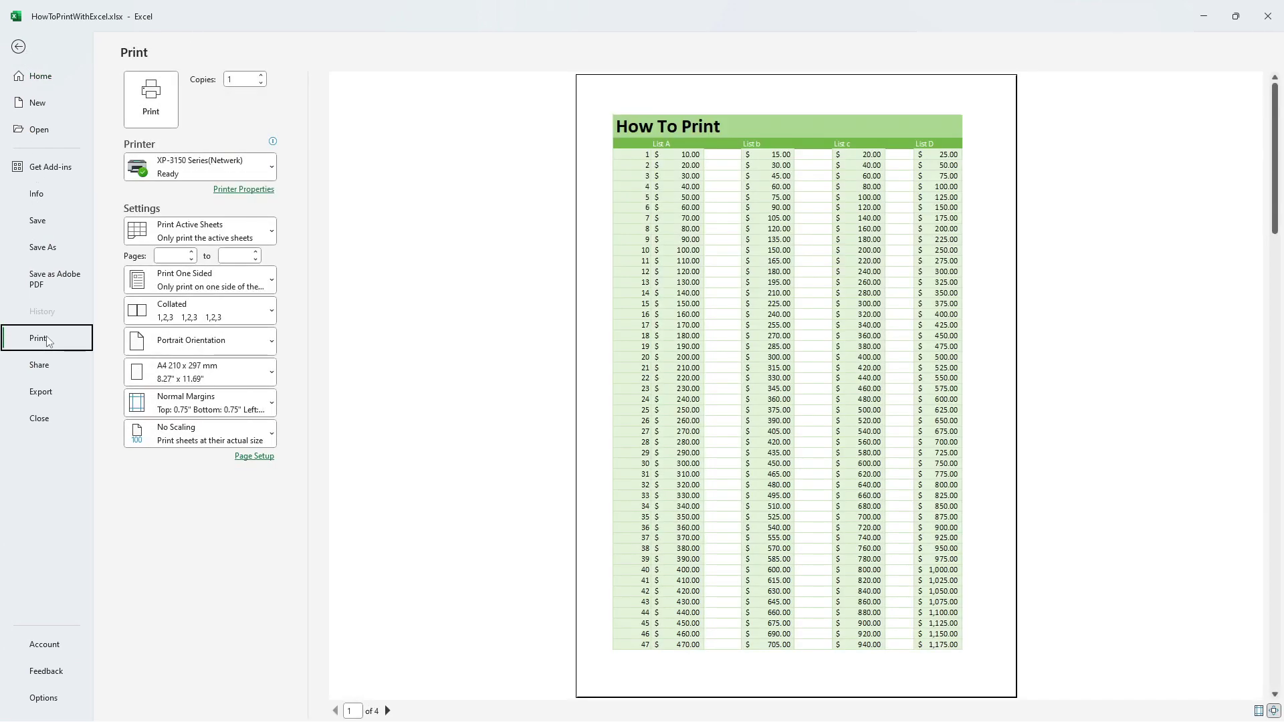
{"action": "left_click", "coordinate": [388, 711]}
{"action": "left_click", "coordinate": [388, 711]}
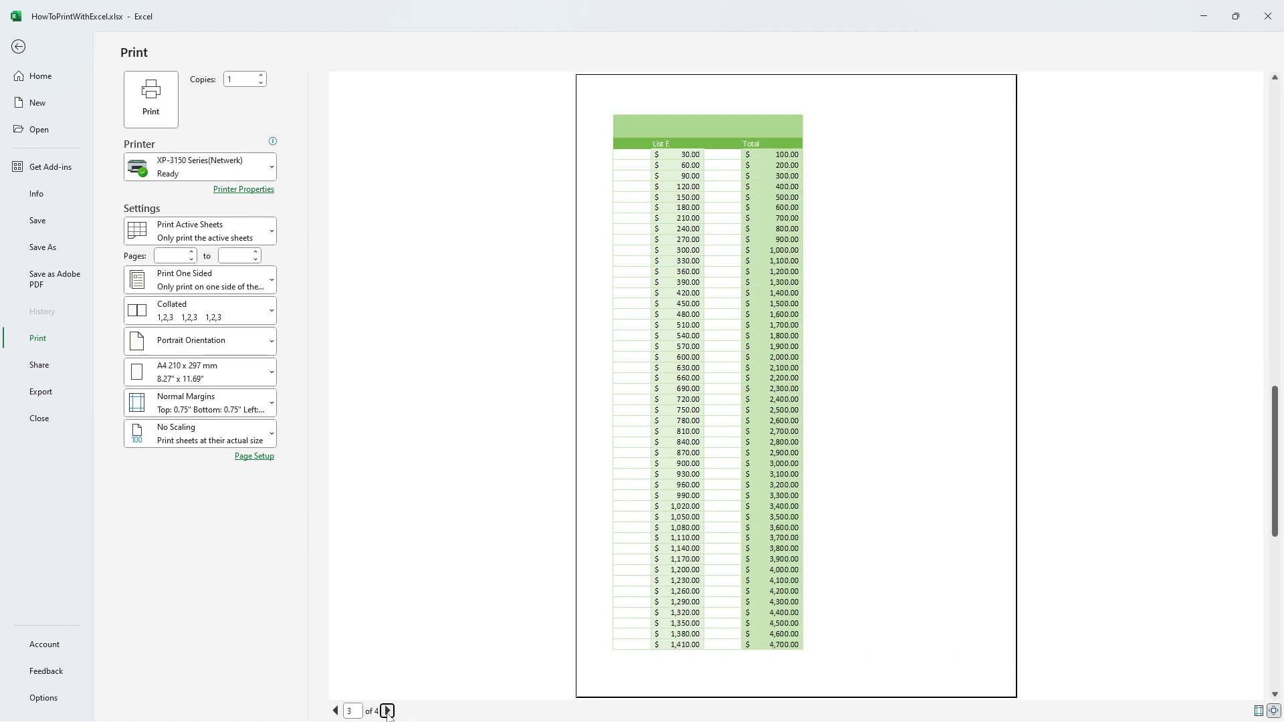
{"action": "left_click", "coordinate": [336, 711]}
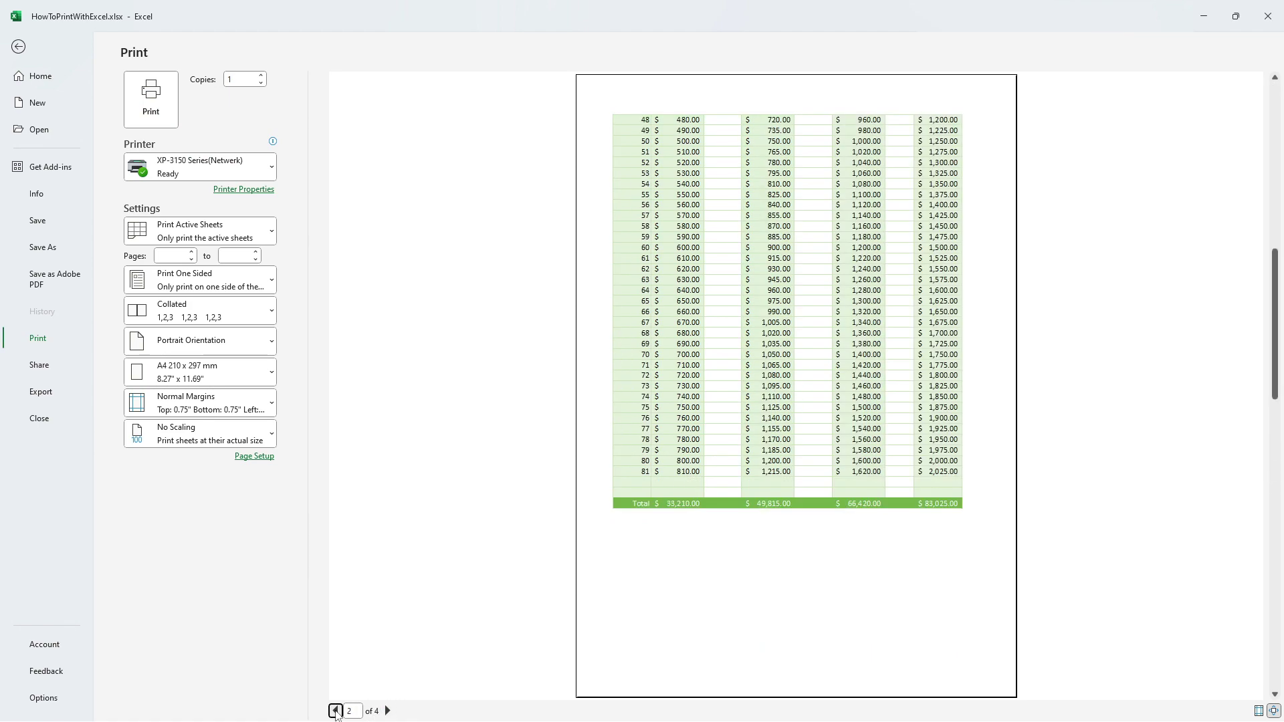
{"action": "left_click", "coordinate": [335, 710]}
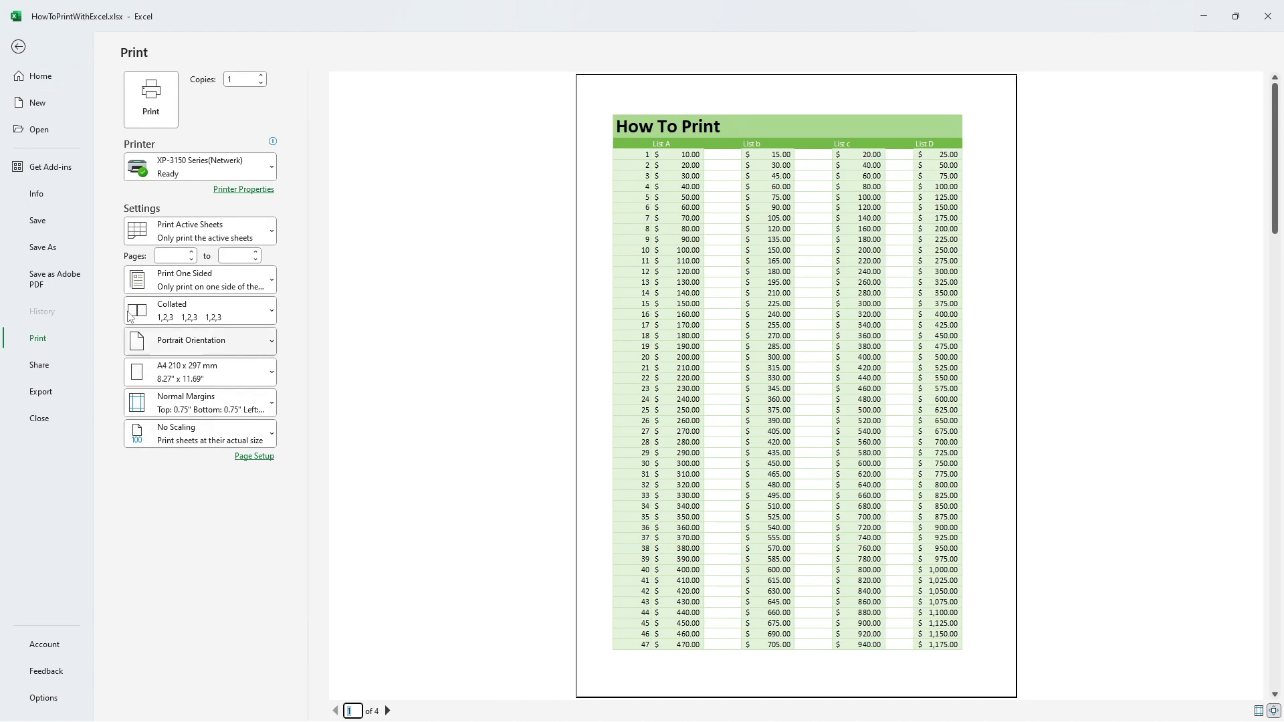
{"action": "left_click", "coordinate": [18, 47]}
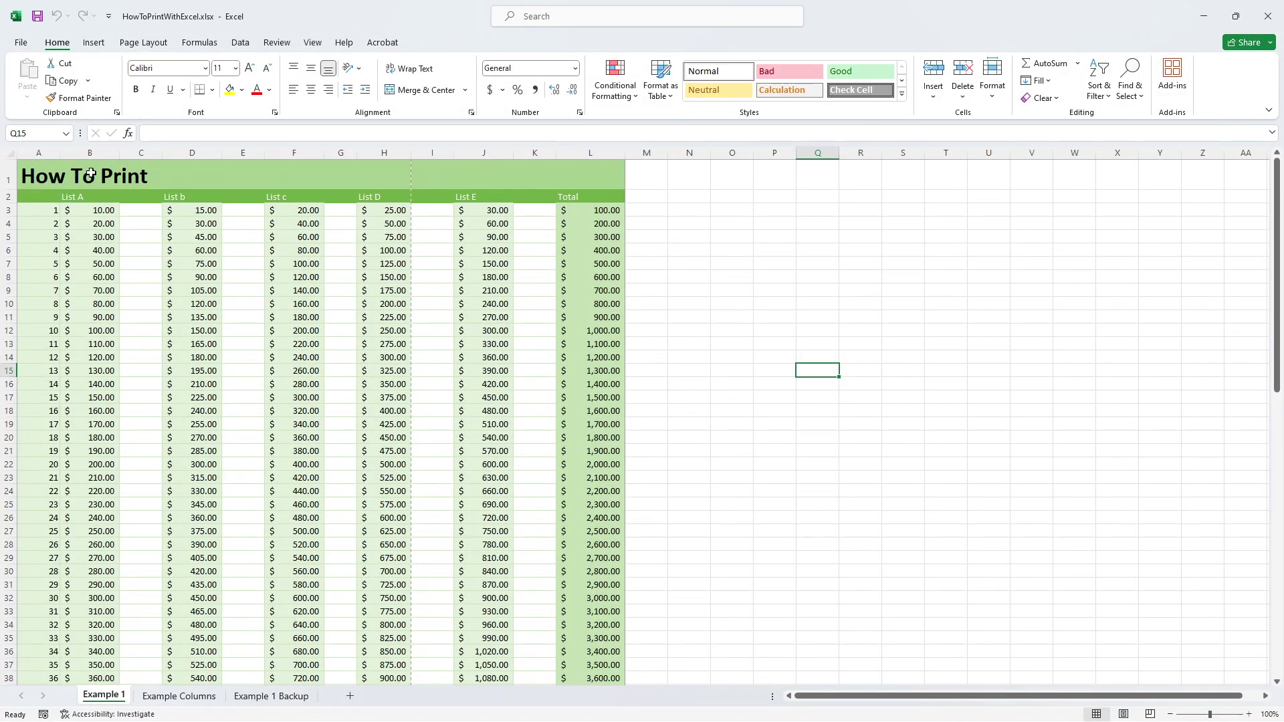
Turn on printed gridlines and fit Example 1 to 1 page wide (67% scale).
{"action": "left_click", "coordinate": [142, 51]}
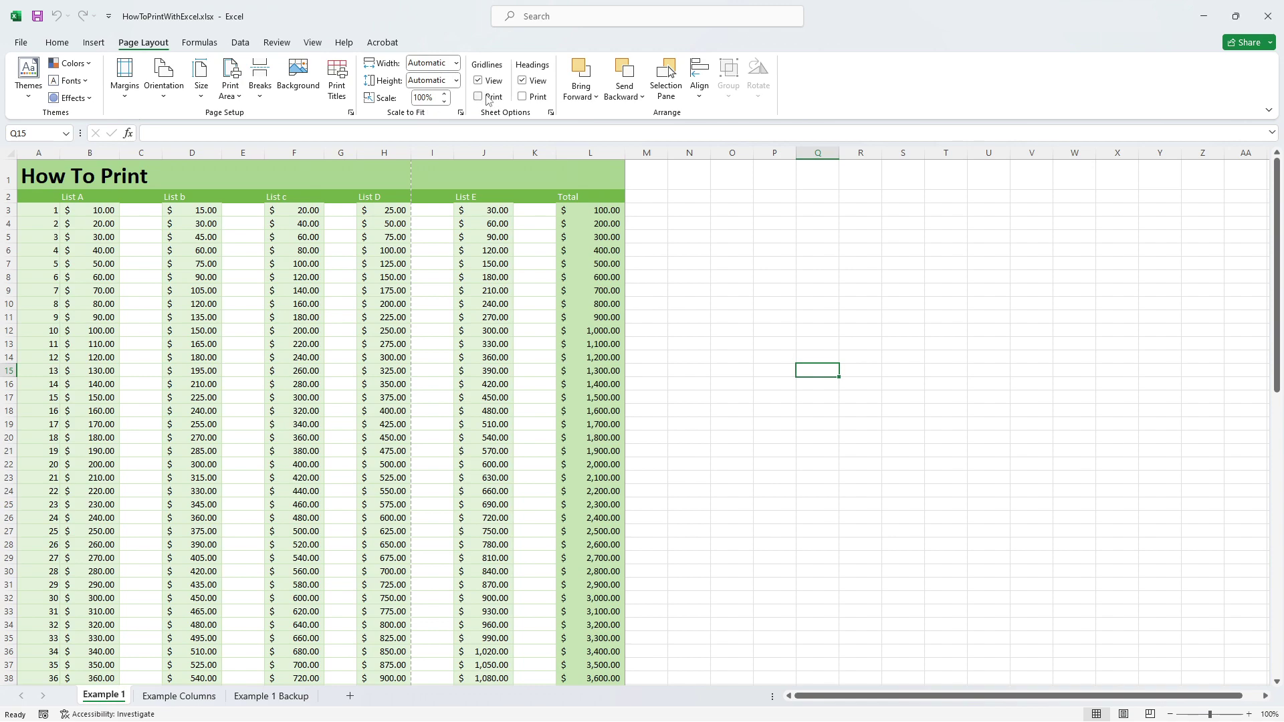
{"action": "left_click", "coordinate": [487, 100]}
{"action": "left_click", "coordinate": [456, 62]}
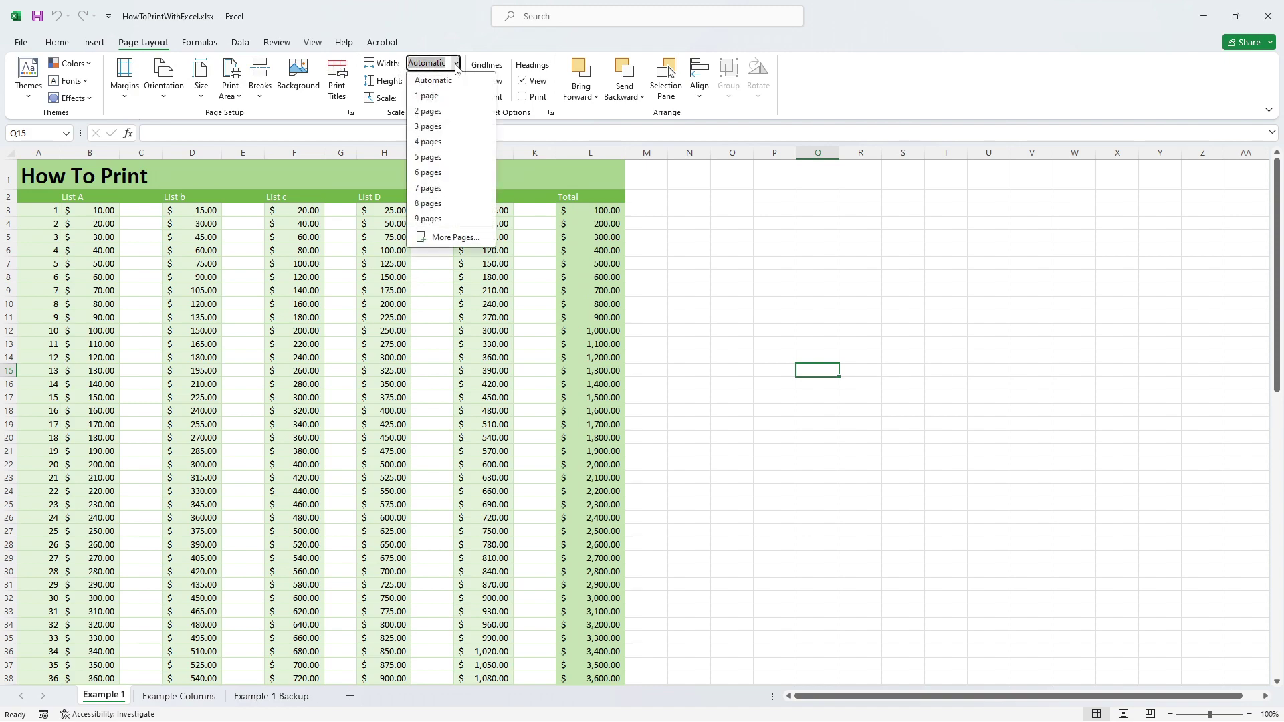
{"action": "left_click", "coordinate": [443, 100]}
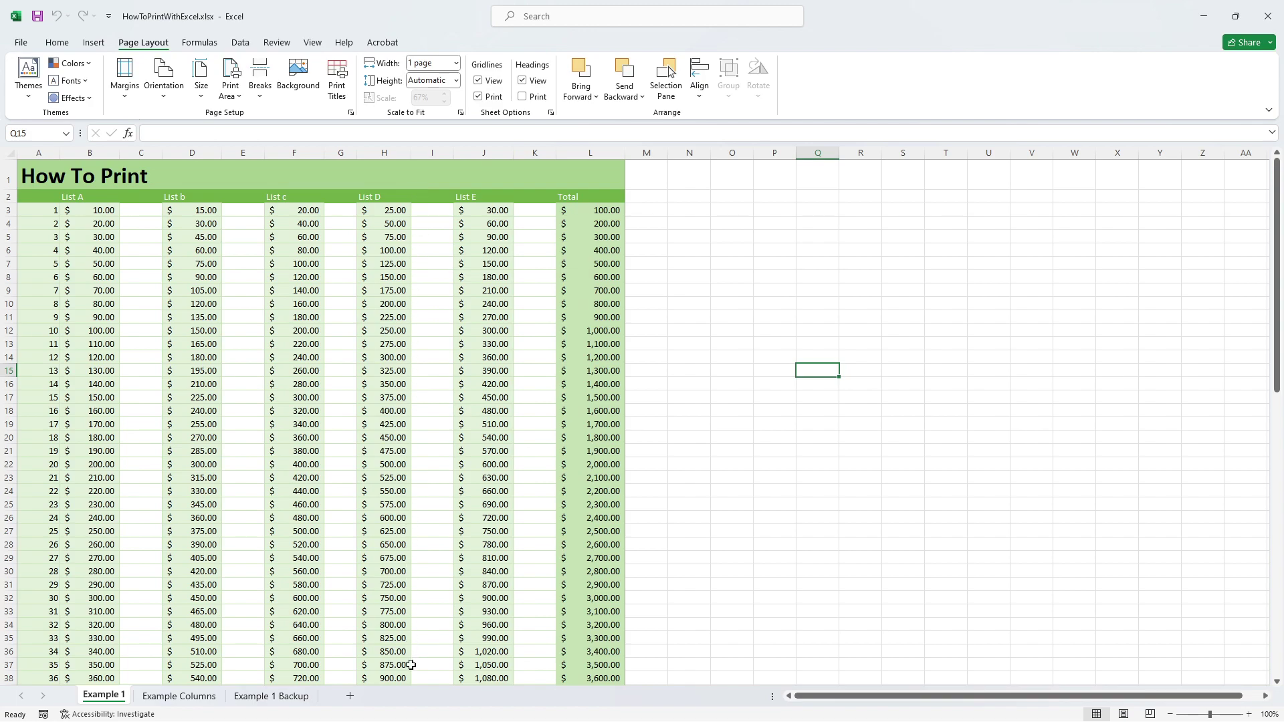
{"action": "scroll", "coordinate": [414, 364], "scroll_direction": "down", "scroll_amount": 1}
{"action": "scroll", "coordinate": [414, 364], "scroll_direction": "down", "scroll_amount": 15}
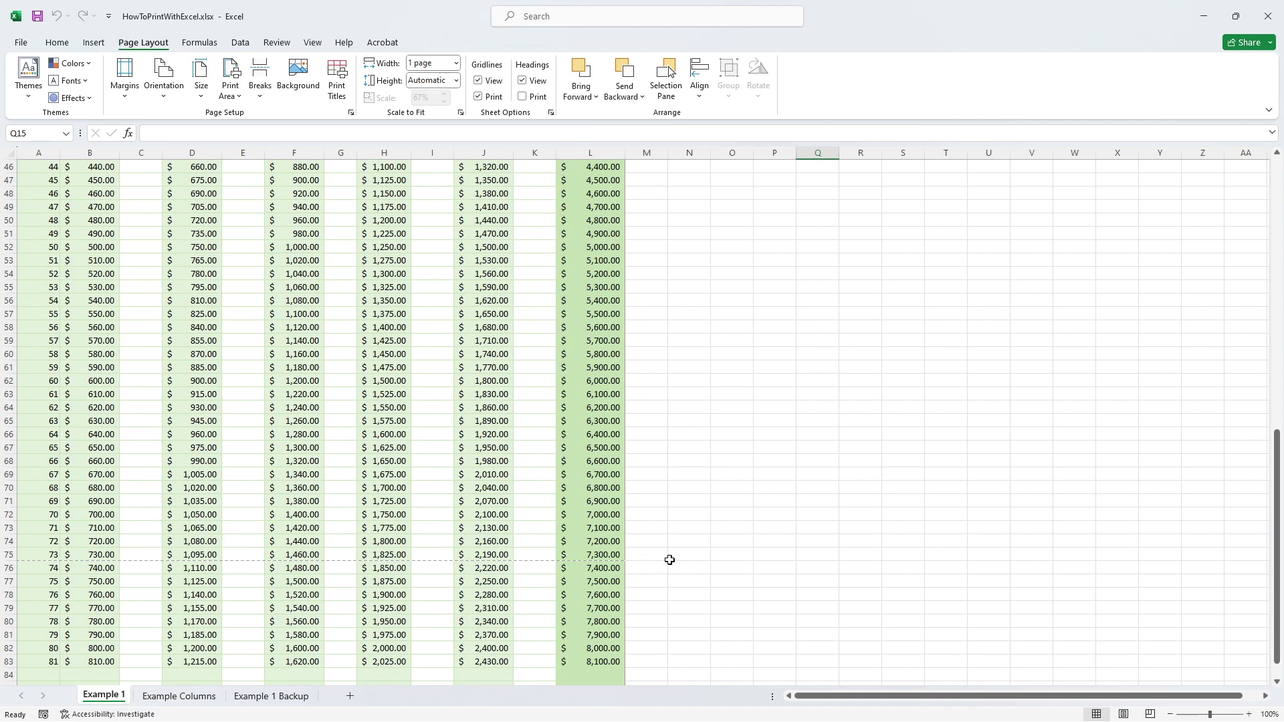
{"action": "left_click", "coordinate": [23, 43]}
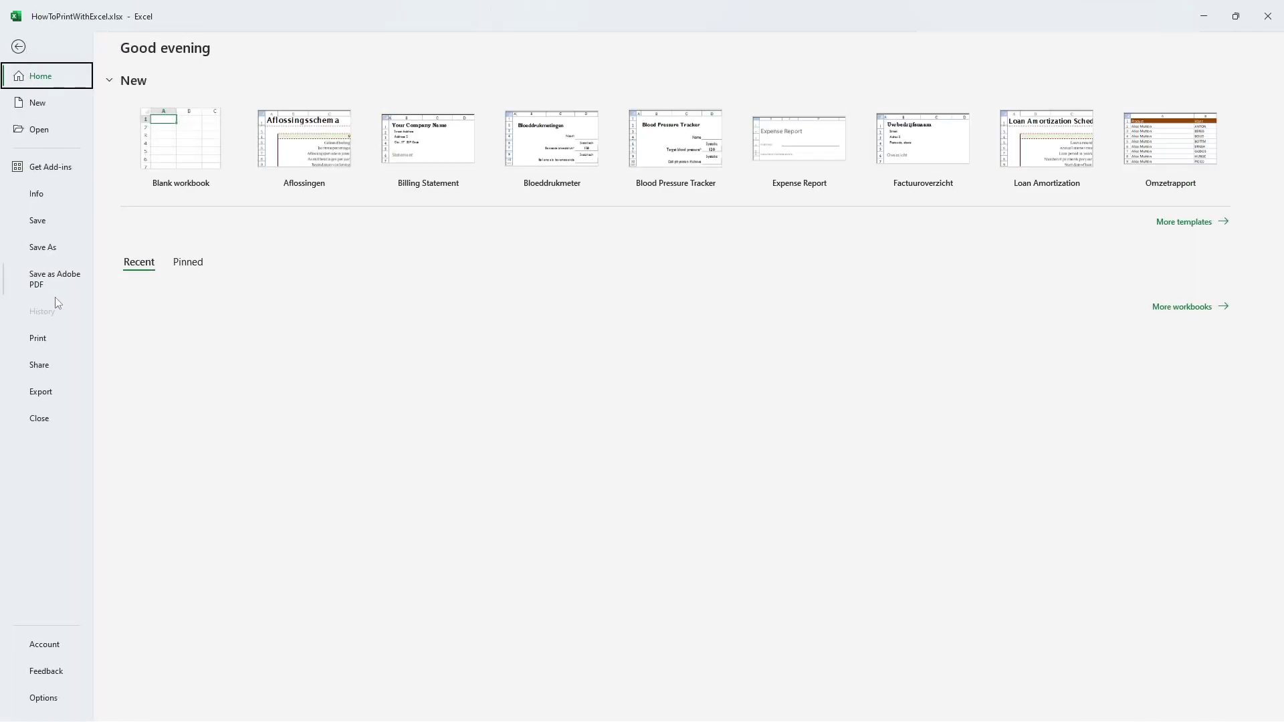
{"action": "left_click", "coordinate": [39, 339]}
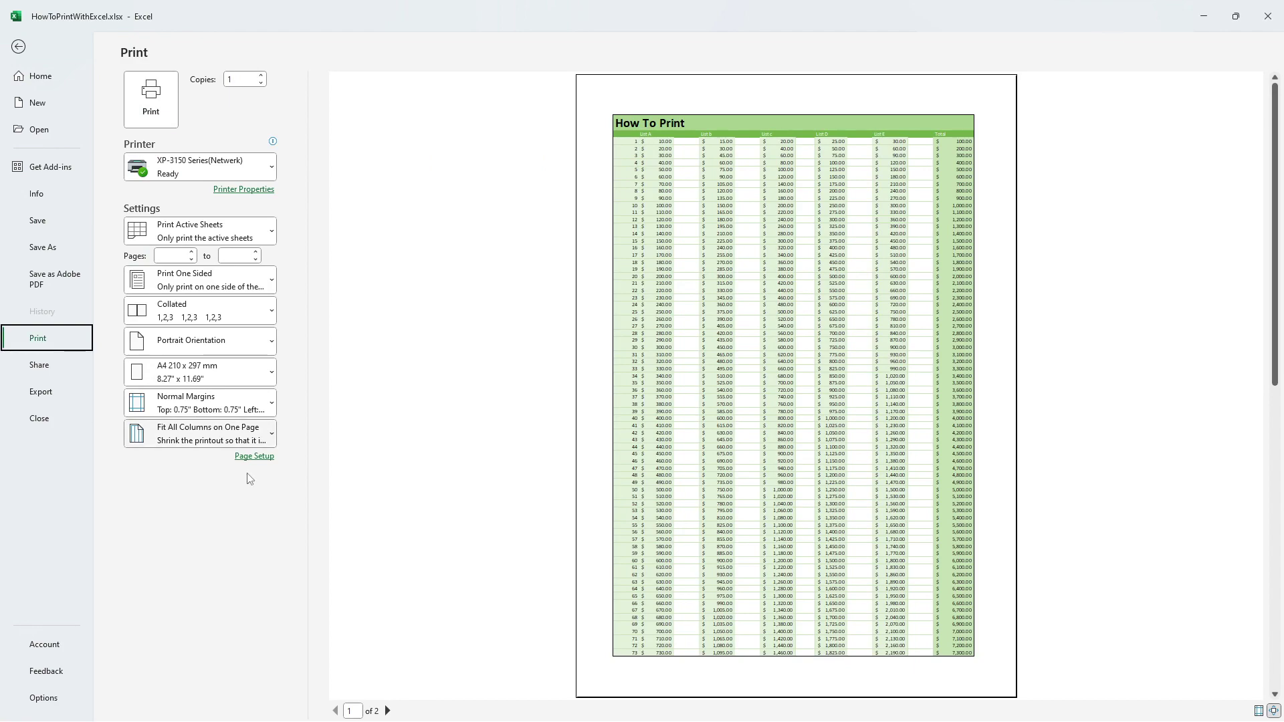
{"action": "left_click", "coordinate": [388, 711]}
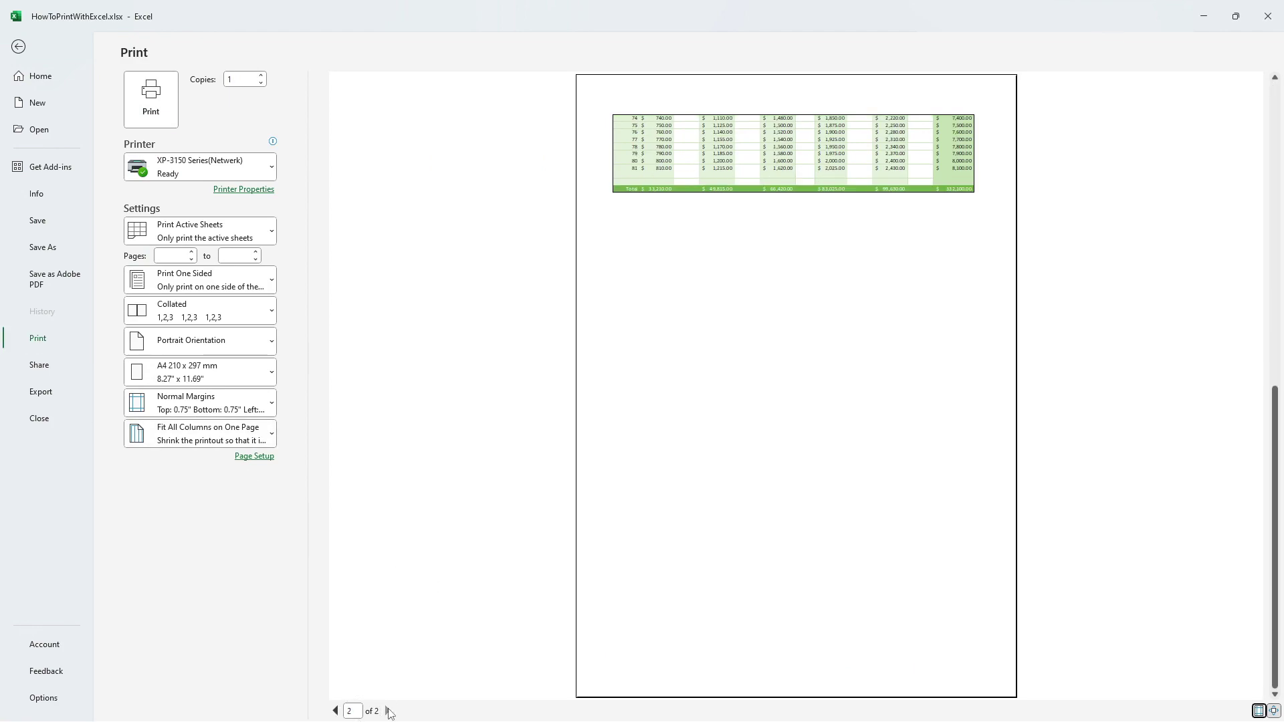
{"action": "left_click", "coordinate": [335, 710]}
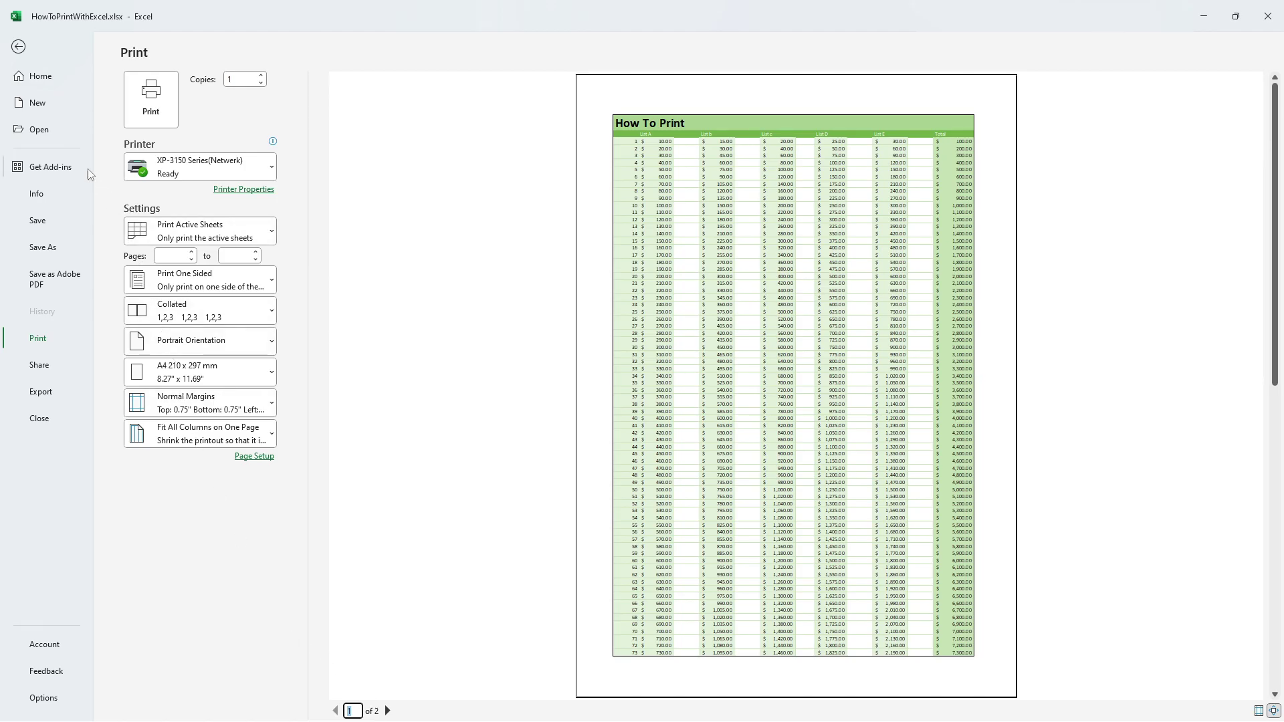
{"action": "left_click", "coordinate": [18, 46]}
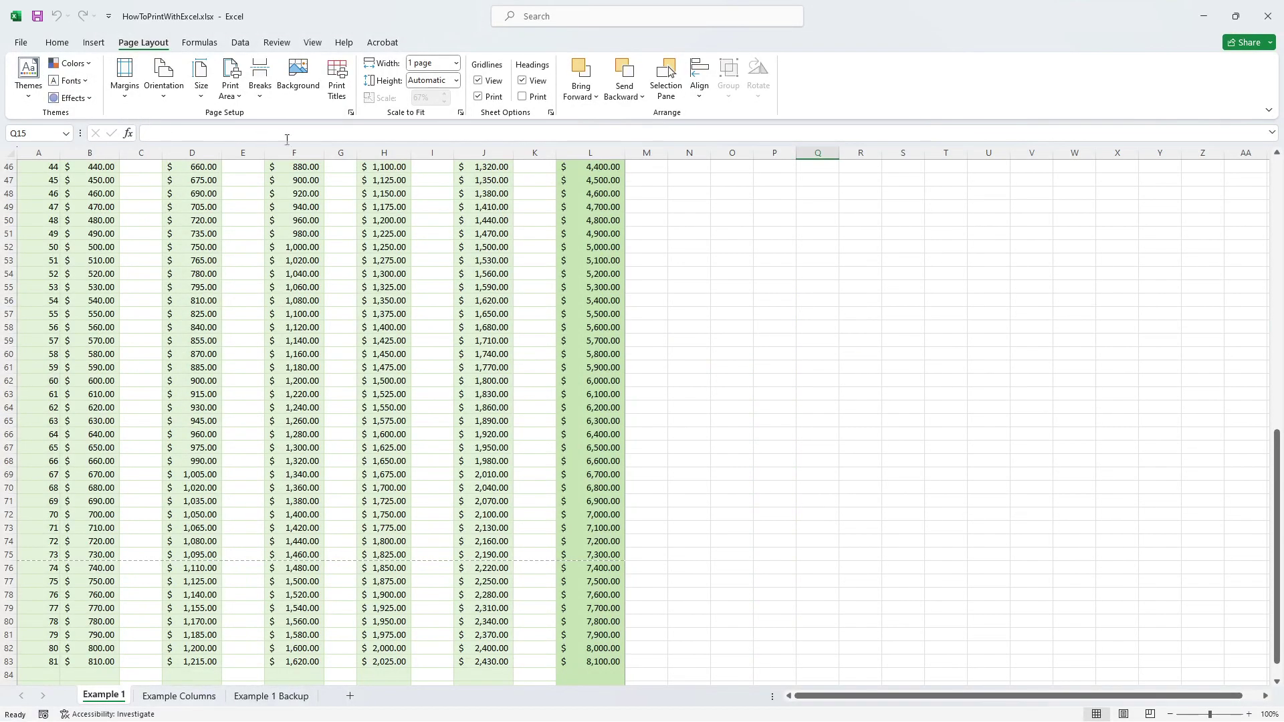
Fit Example 1 to 1 page tall as well, dropping the scale to 57%.
{"action": "left_click", "coordinate": [455, 80]}
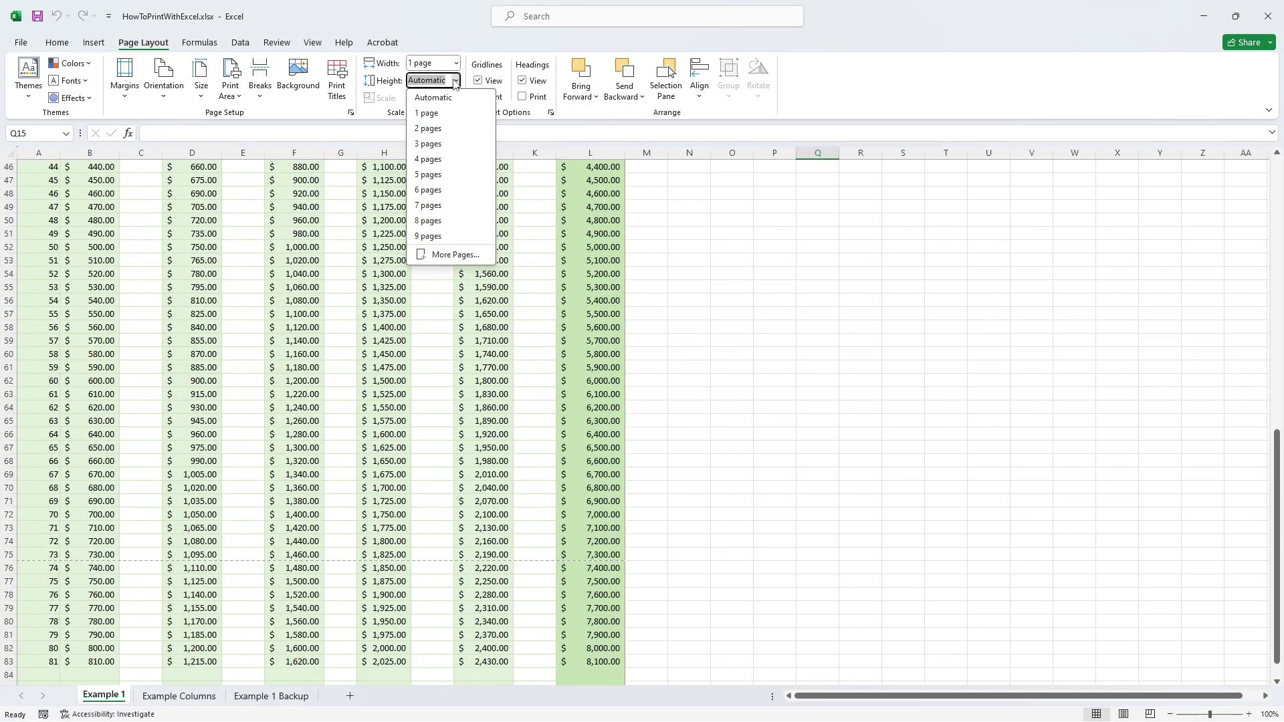
{"action": "left_click", "coordinate": [448, 113]}
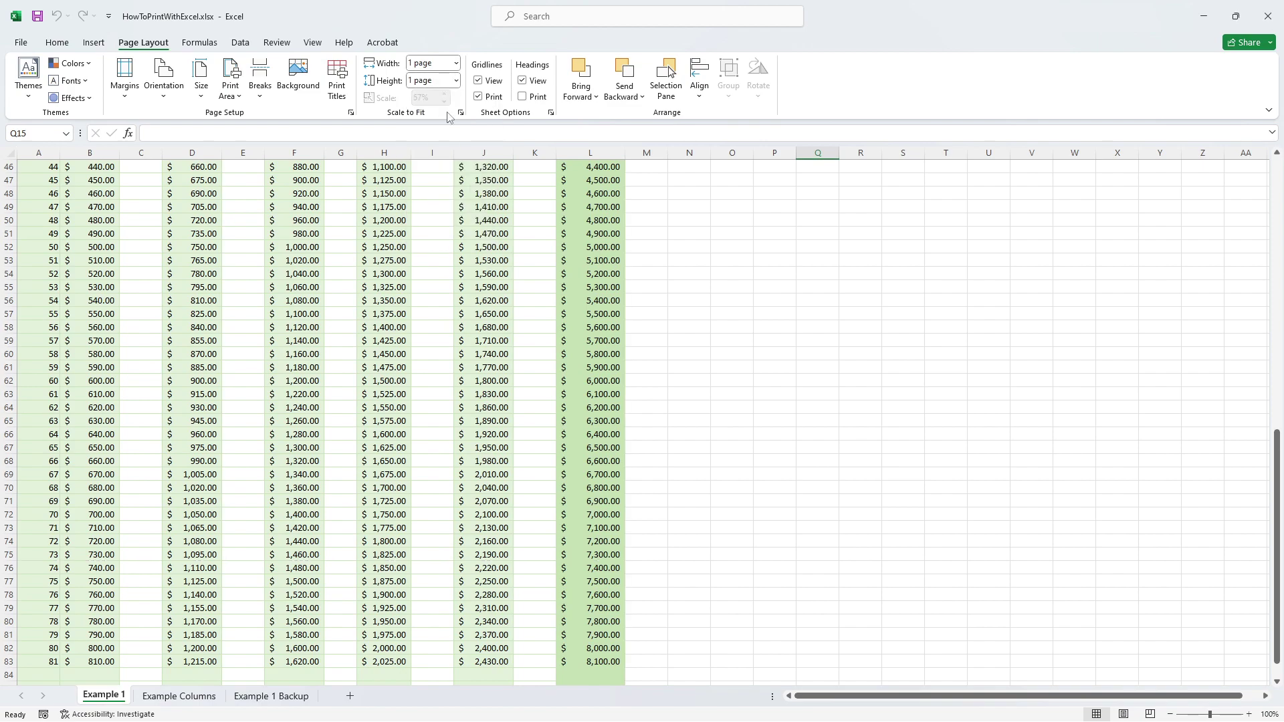
{"action": "scroll", "coordinate": [443, 281], "scroll_direction": "down", "scroll_amount": 4}
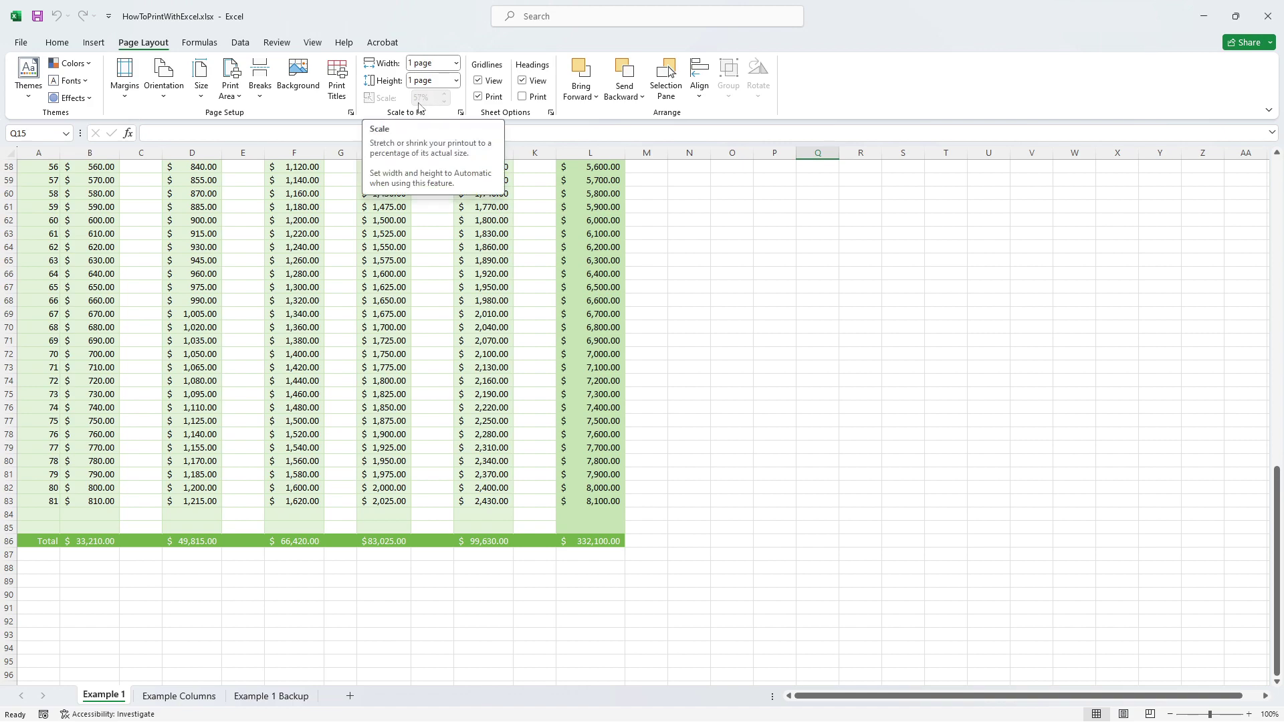
Show the print preview with the whole How To Print table on page 1 of 1.
{"action": "left_click", "coordinate": [21, 44]}
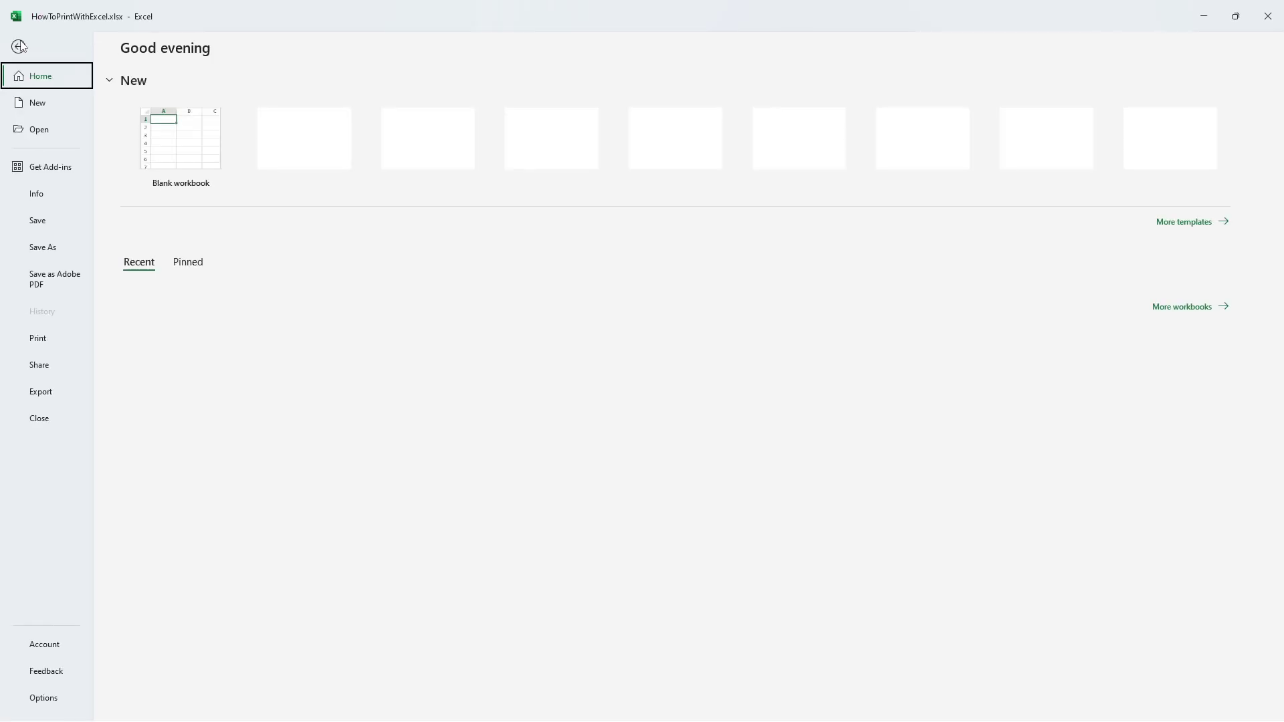
{"action": "left_click", "coordinate": [30, 338]}
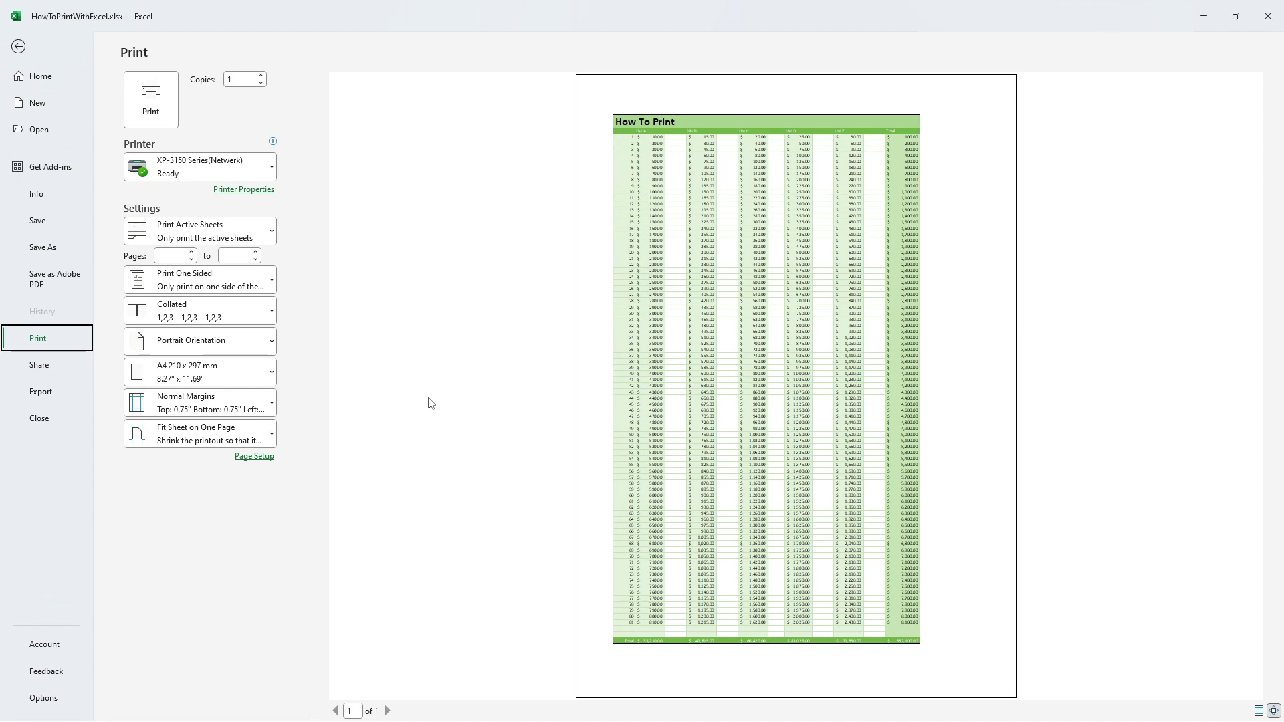
Center the How To Print sheet horizontally on the page through Page Setup margins.
{"action": "left_click", "coordinate": [258, 460]}
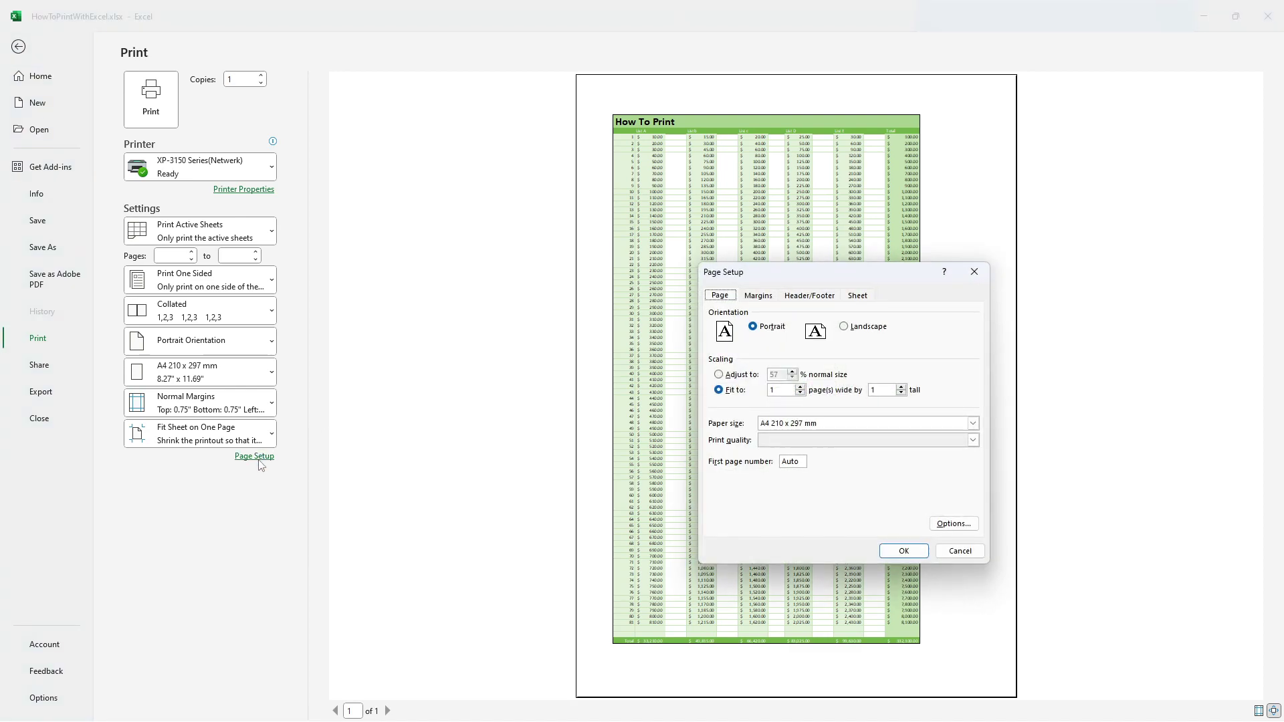
{"action": "left_click", "coordinate": [756, 296]}
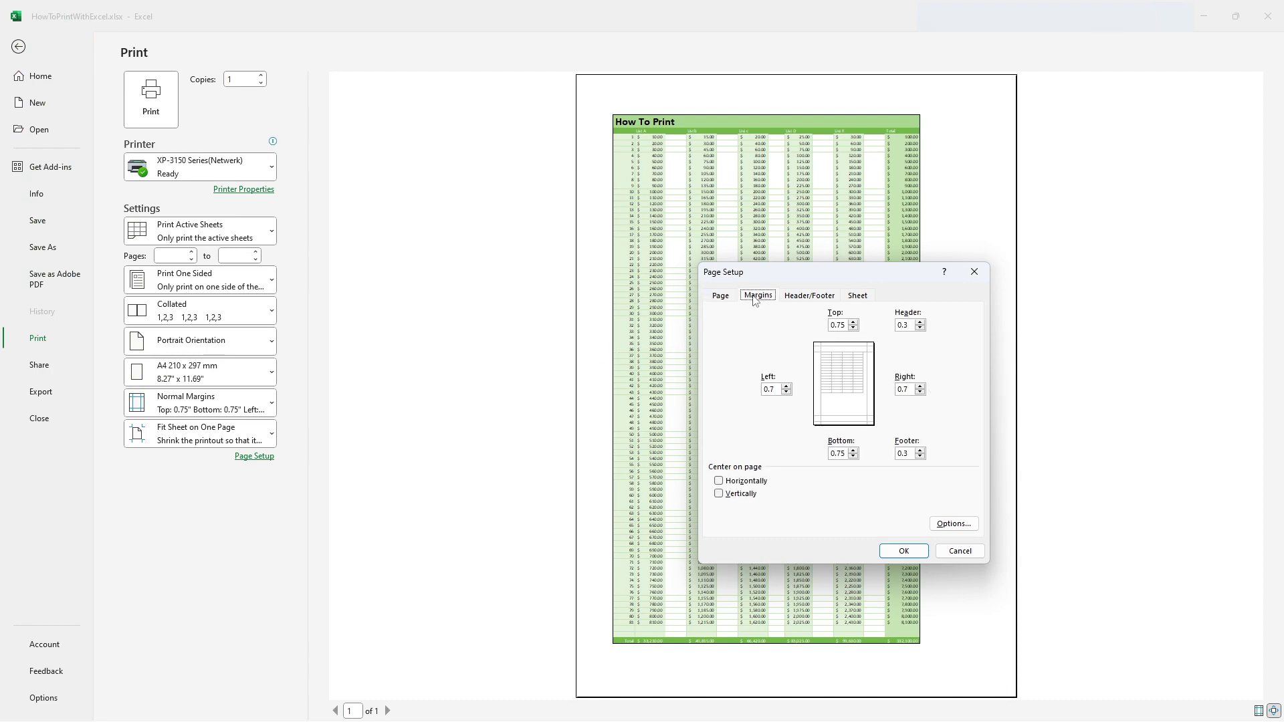
{"action": "left_click", "coordinate": [719, 482]}
{"action": "left_click", "coordinate": [909, 552]}
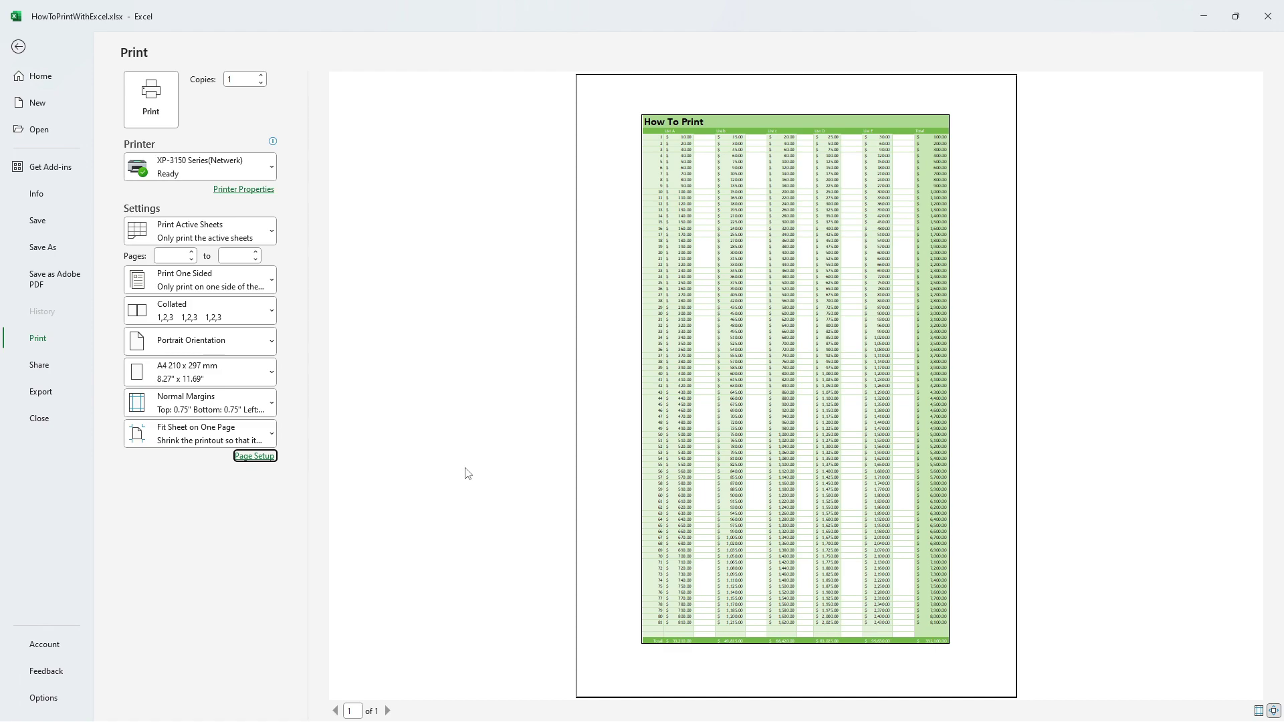
Apply the Narrow margin preset: 0.75" top and bottom, 0.25" left and right.
{"action": "left_click", "coordinate": [234, 410]}
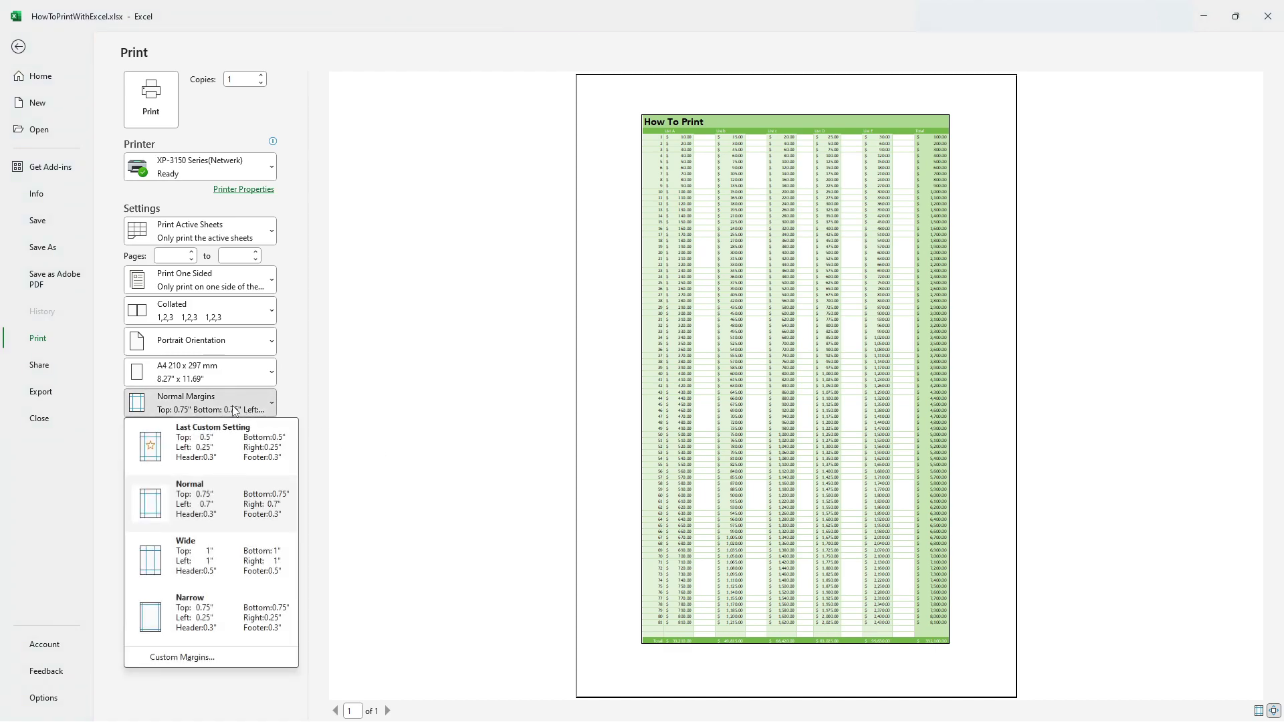
{"action": "left_click", "coordinate": [200, 621]}
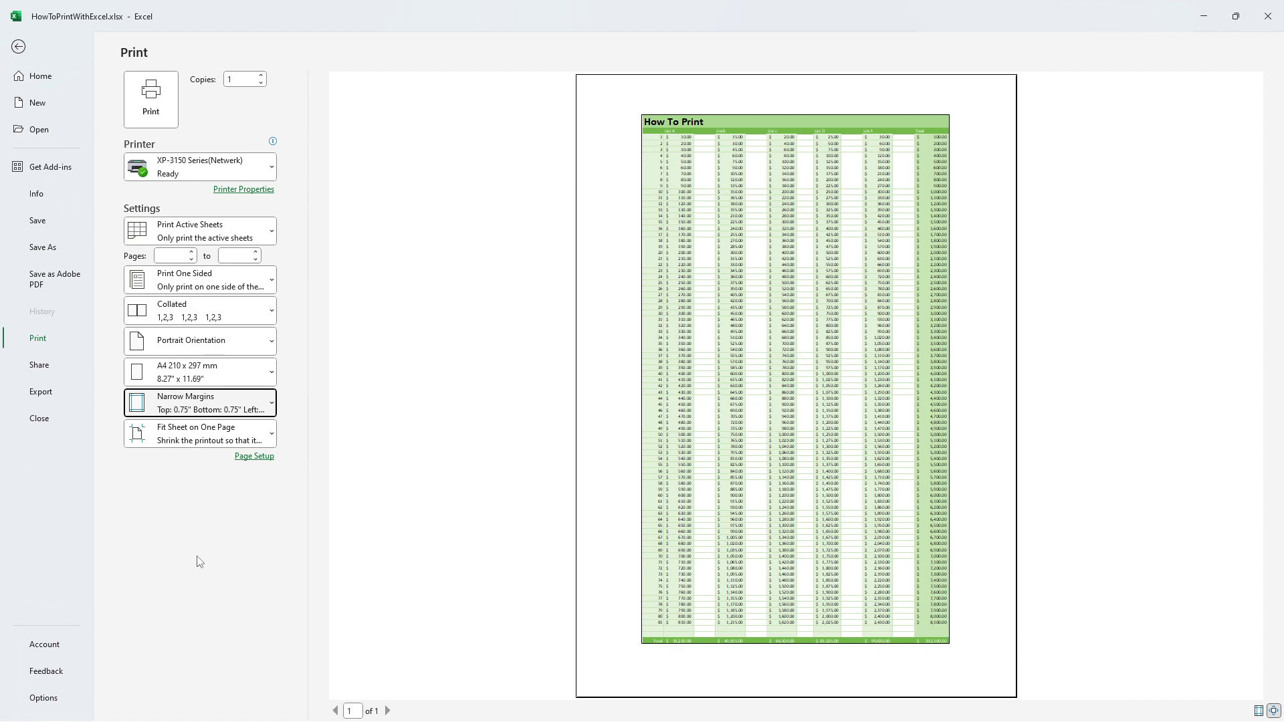
{"action": "left_click", "coordinate": [200, 402]}
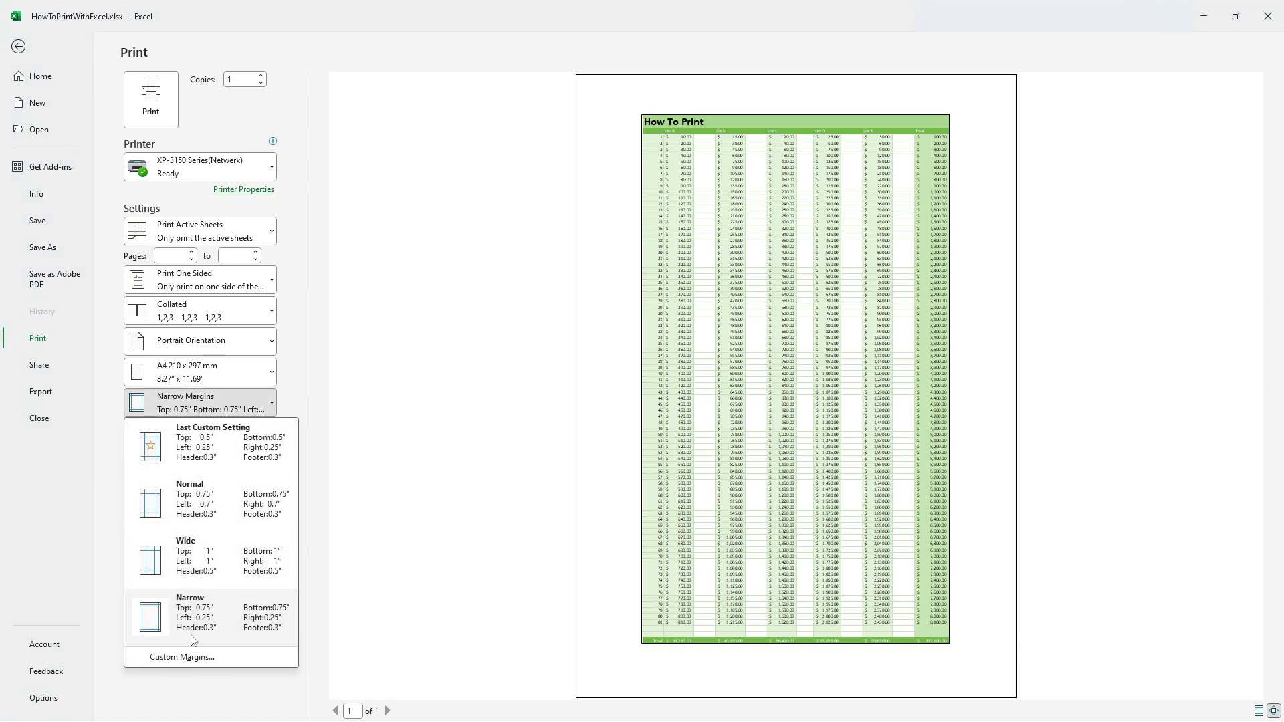
Set custom margins with top and bottom reduced to 0.25", making all four 0.25".
{"action": "left_click", "coordinate": [220, 662]}
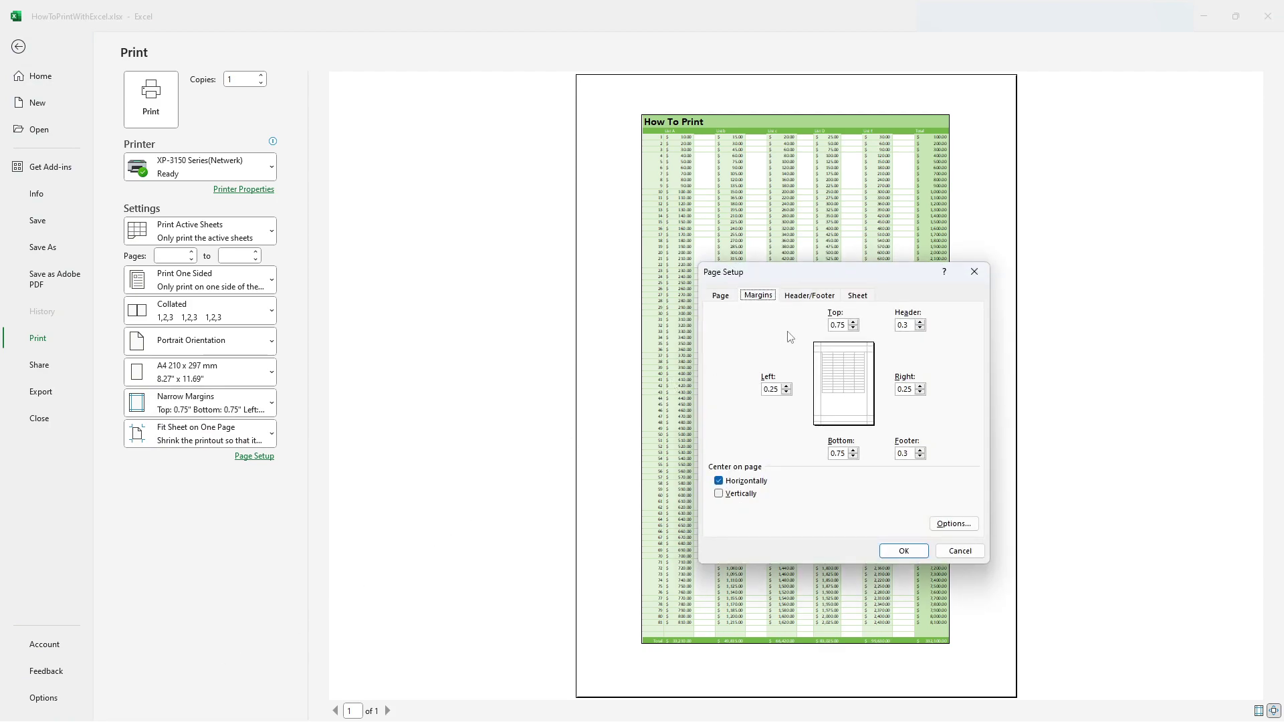
{"action": "left_click", "coordinate": [853, 328]}
{"action": "left_click", "coordinate": [853, 457]}
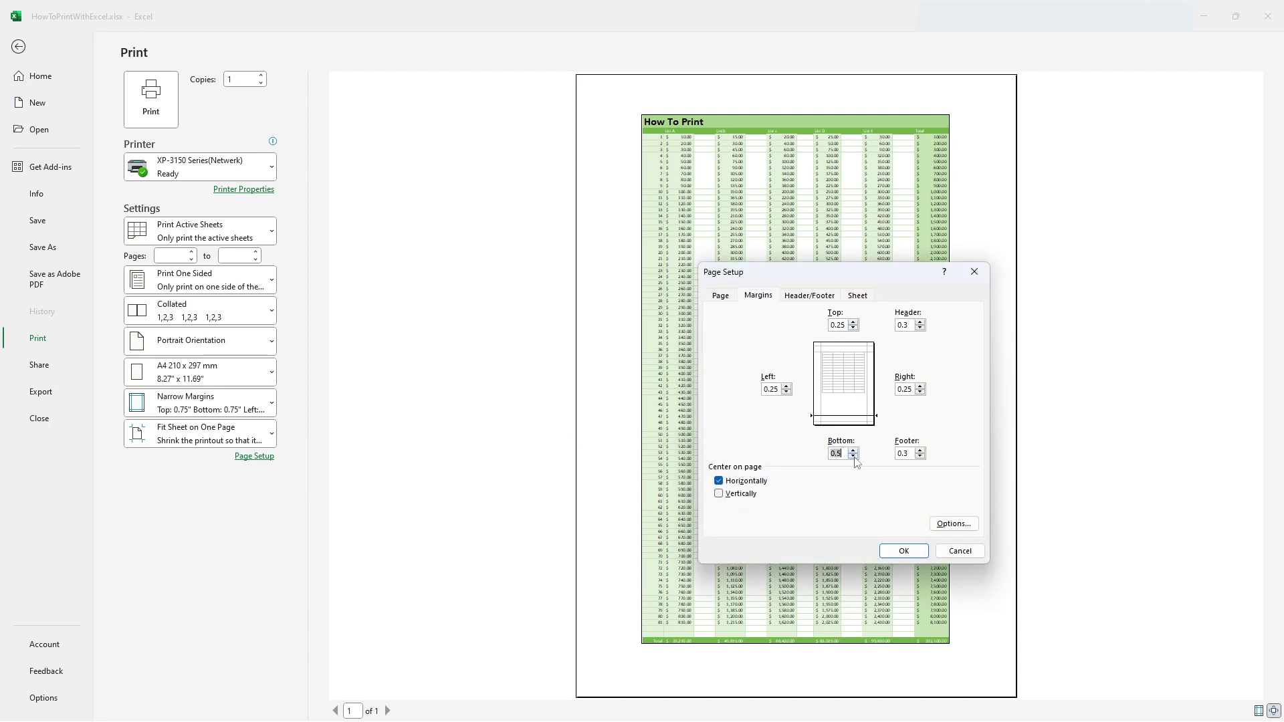
{"action": "left_click", "coordinate": [903, 550]}
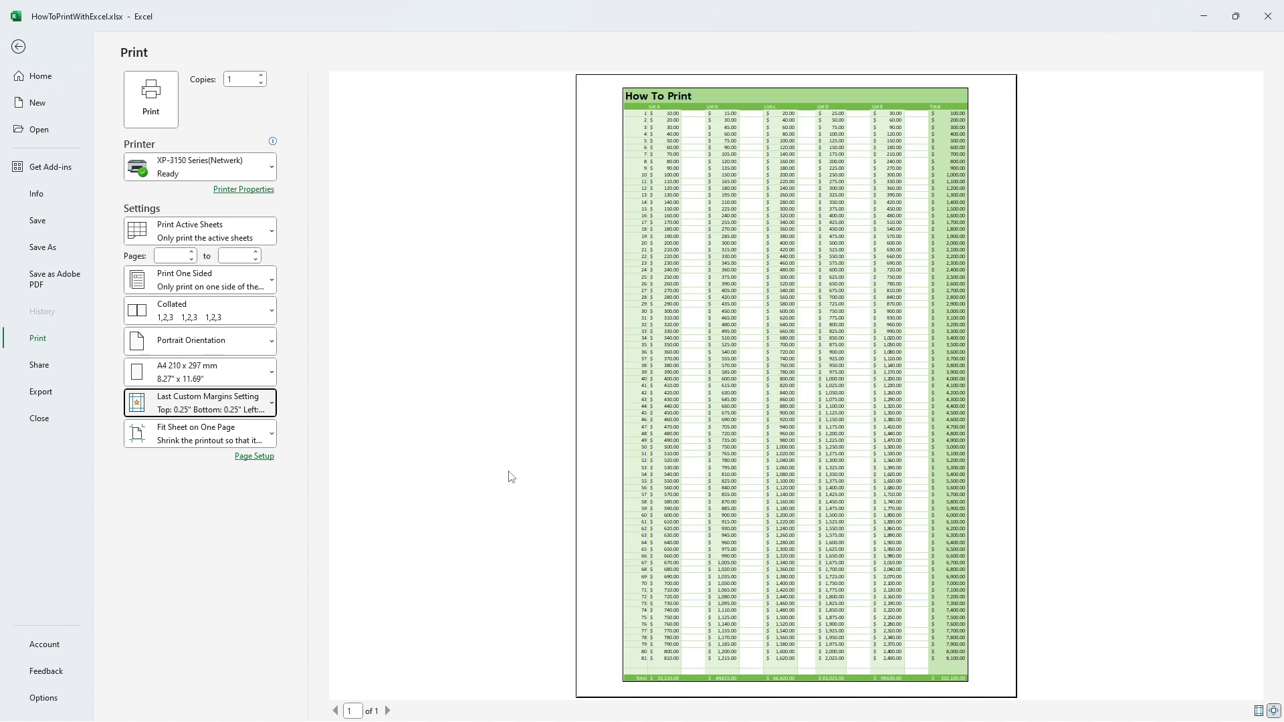
Enter 'Note about something' in cell P17 beside the table, shrinking the fit scale to 50%.
{"action": "left_click", "coordinate": [19, 46]}
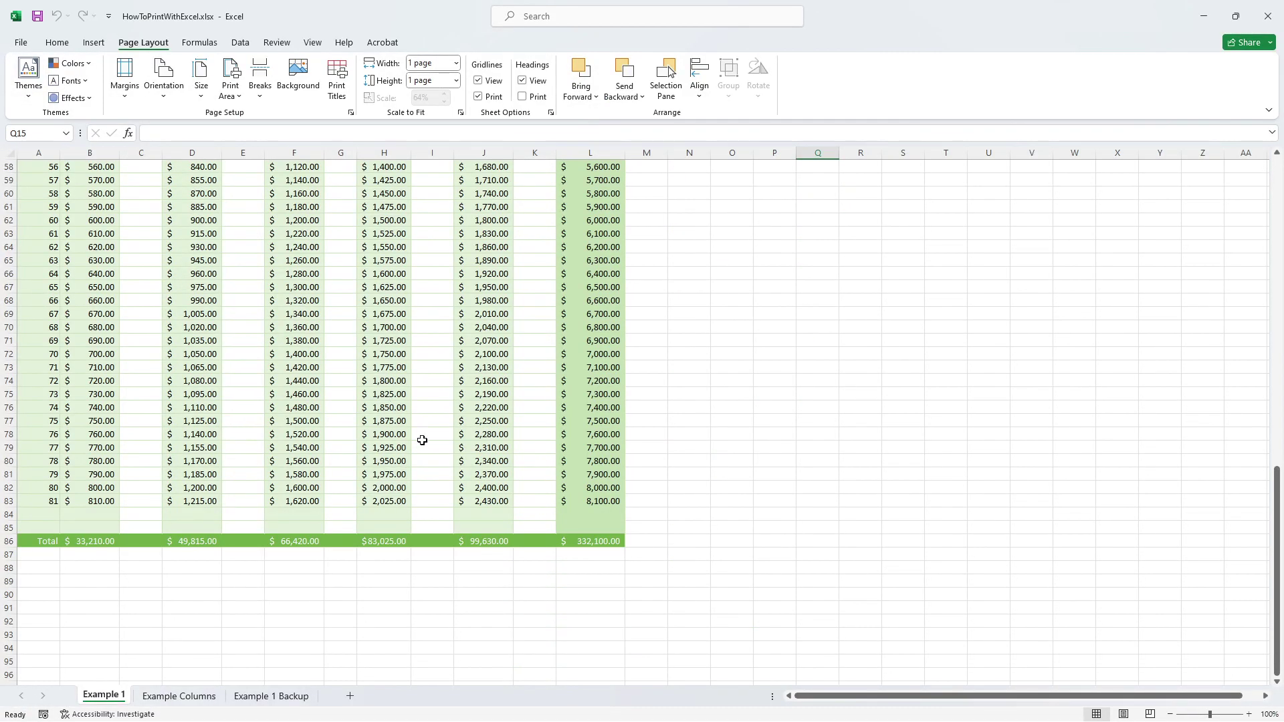
{"action": "scroll", "coordinate": [658, 538], "scroll_direction": "up", "scroll_amount": 14}
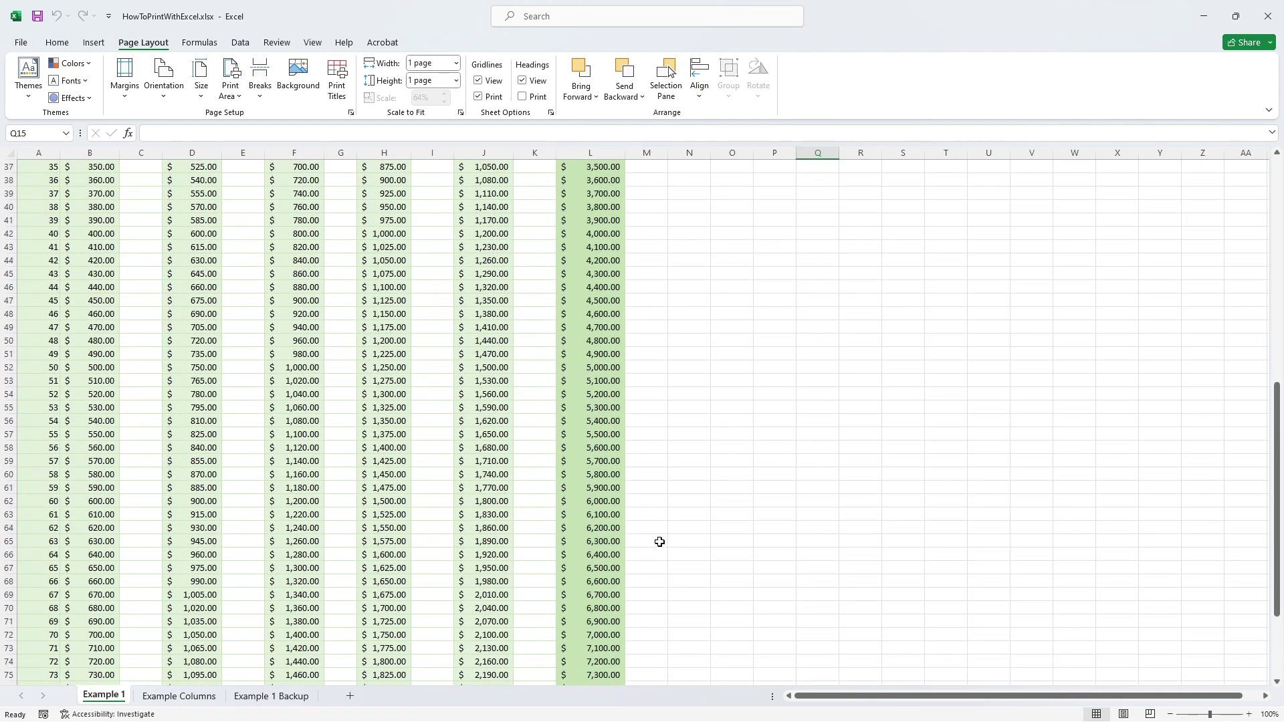
{"action": "scroll", "coordinate": [658, 539], "scroll_direction": "up", "scroll_amount": 5}
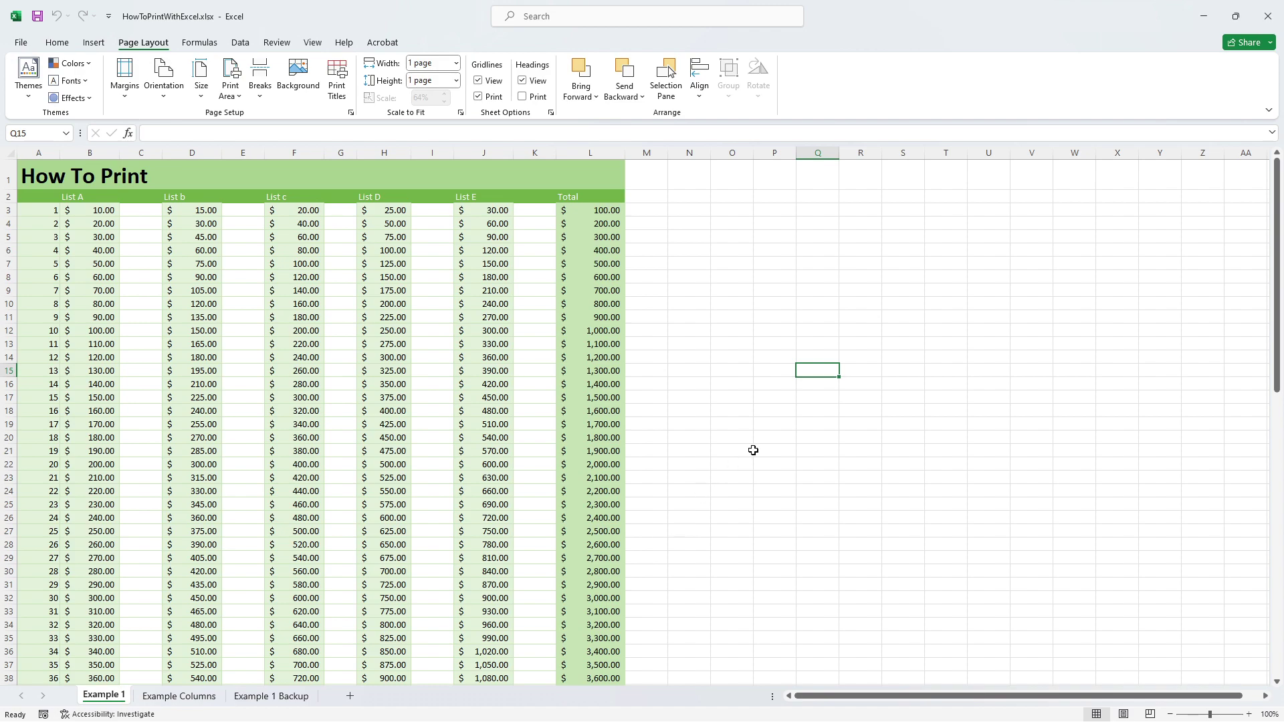
{"action": "left_click", "coordinate": [777, 397]}
{"action": "type", "text": "Not"}
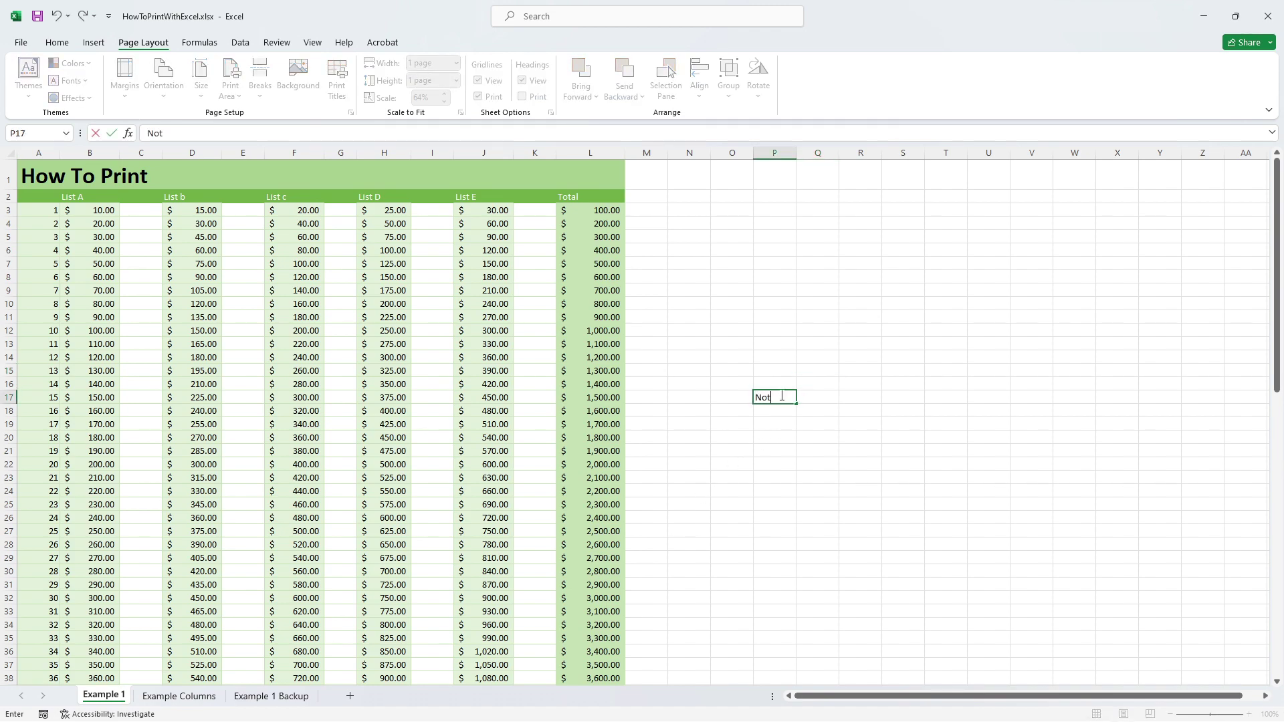
{"action": "type", "text": "e about something"}
{"action": "left_click", "coordinate": [788, 412]}
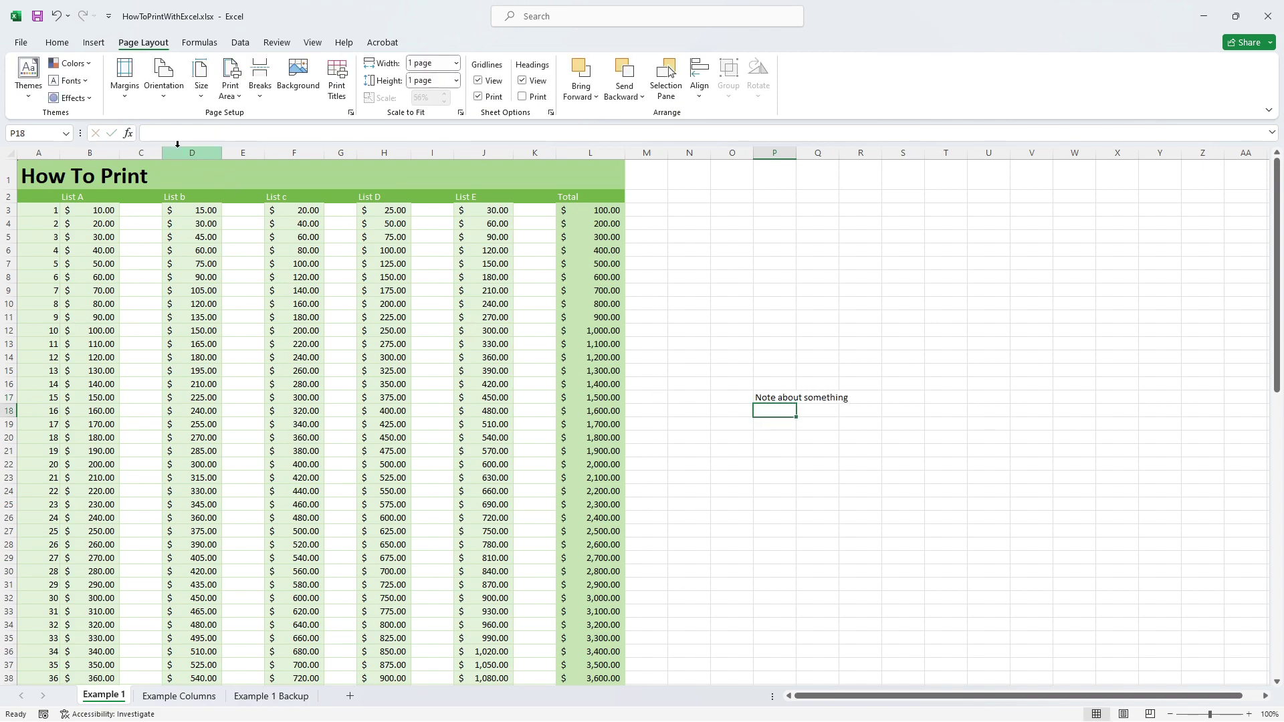
{"action": "left_click", "coordinate": [21, 44]}
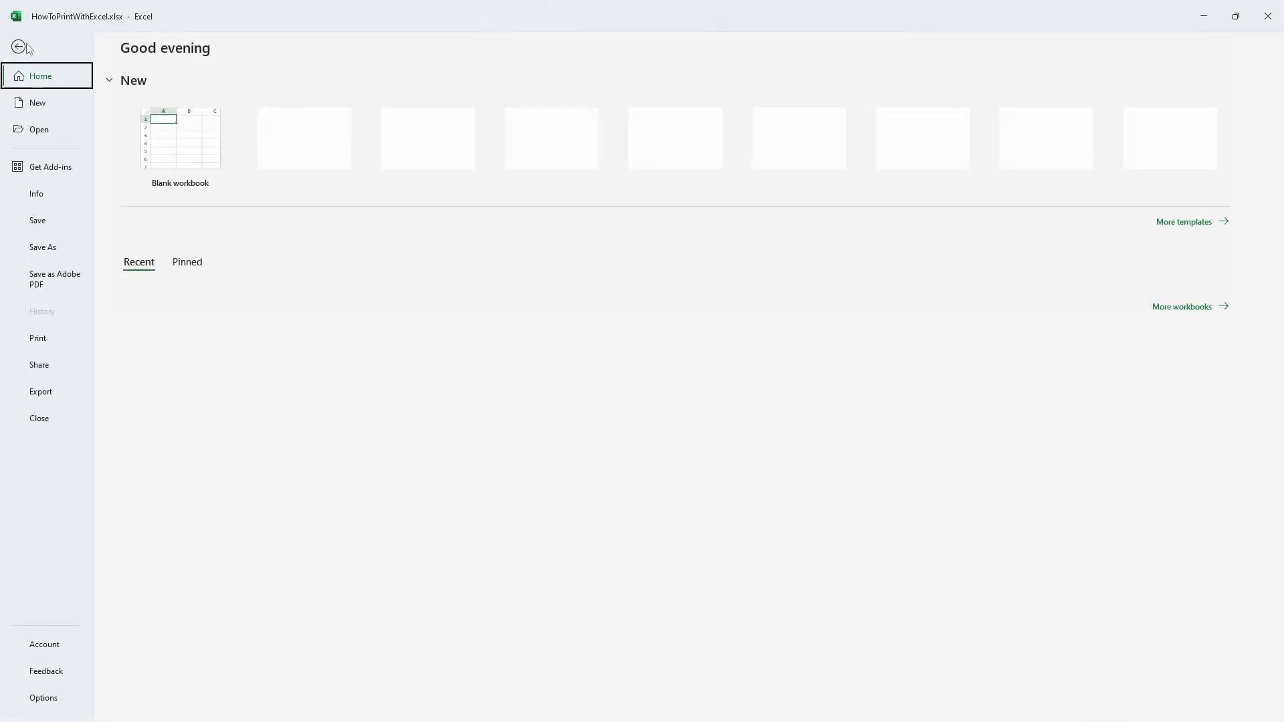
Preview the printout with the P17 note squeezed onto 1 page, then return to the sheet.
{"action": "left_click", "coordinate": [38, 339]}
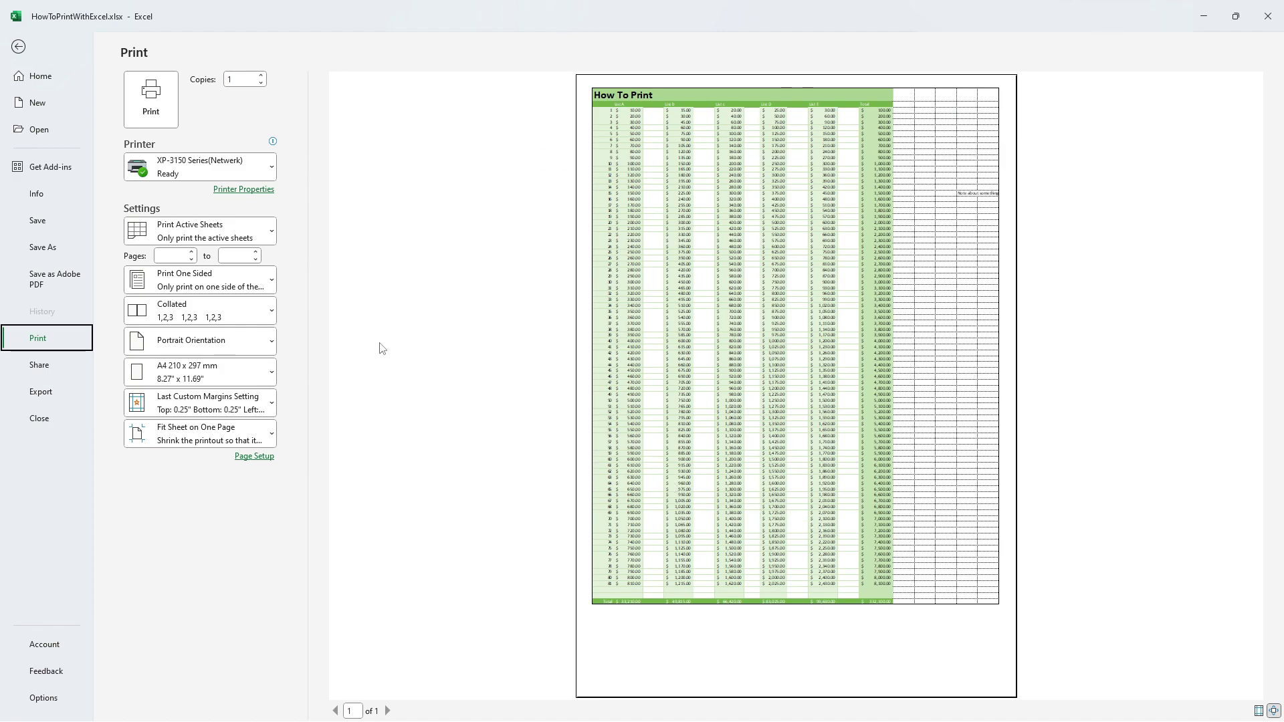
{"action": "left_click", "coordinate": [22, 48]}
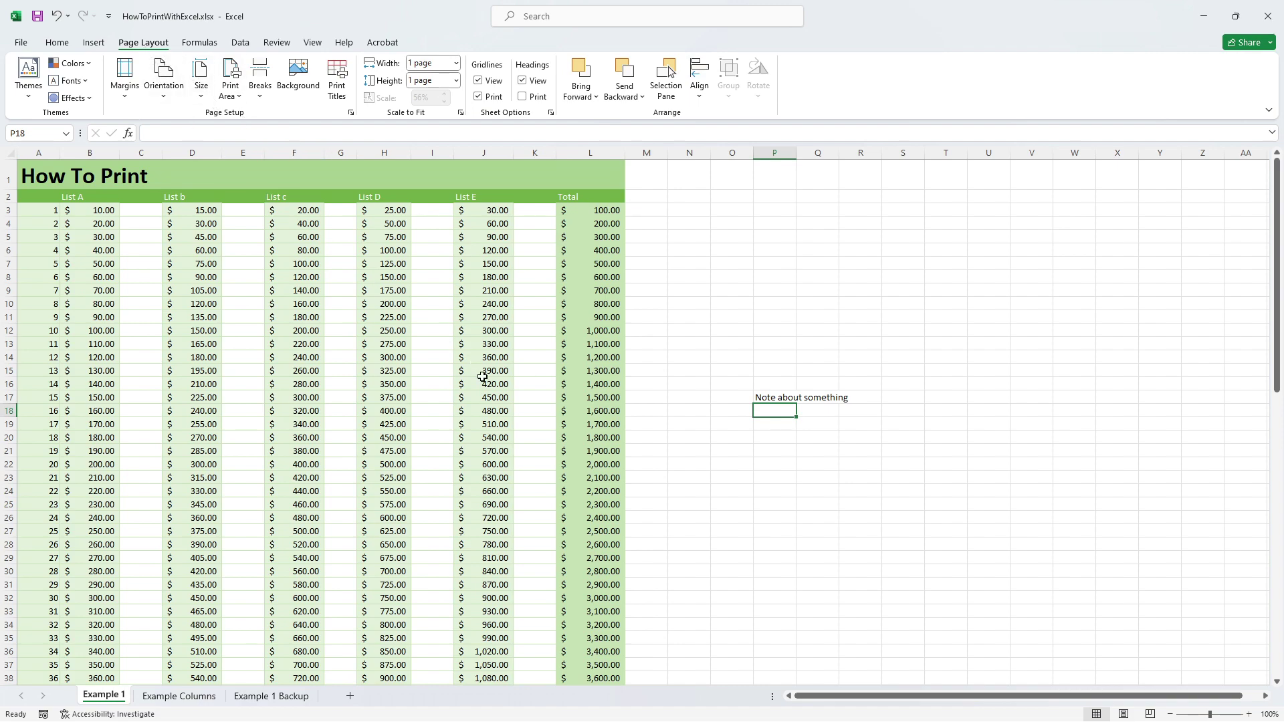
Set the print area to the table range A1:L86, raising the fit scale to 64%.
{"action": "left_click", "coordinate": [40, 171]}
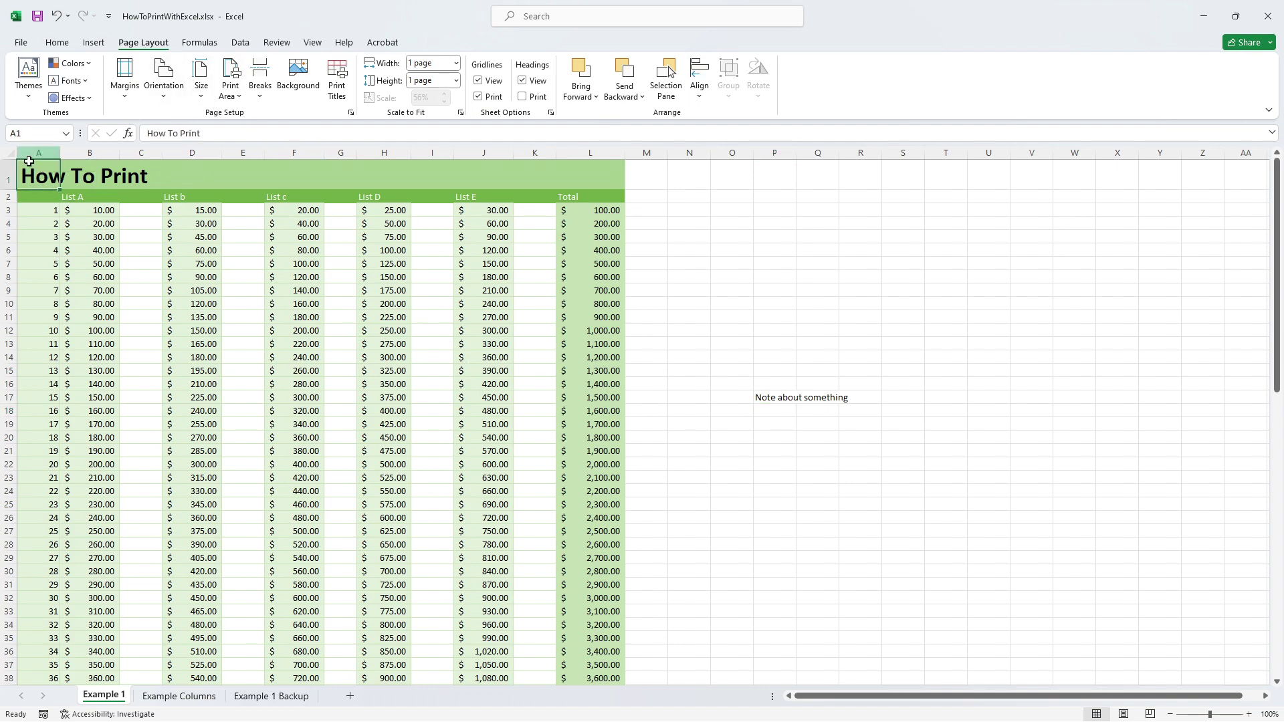
{"action": "left_click_drag", "start_coordinate": [37, 171], "coordinate": [597, 660]}
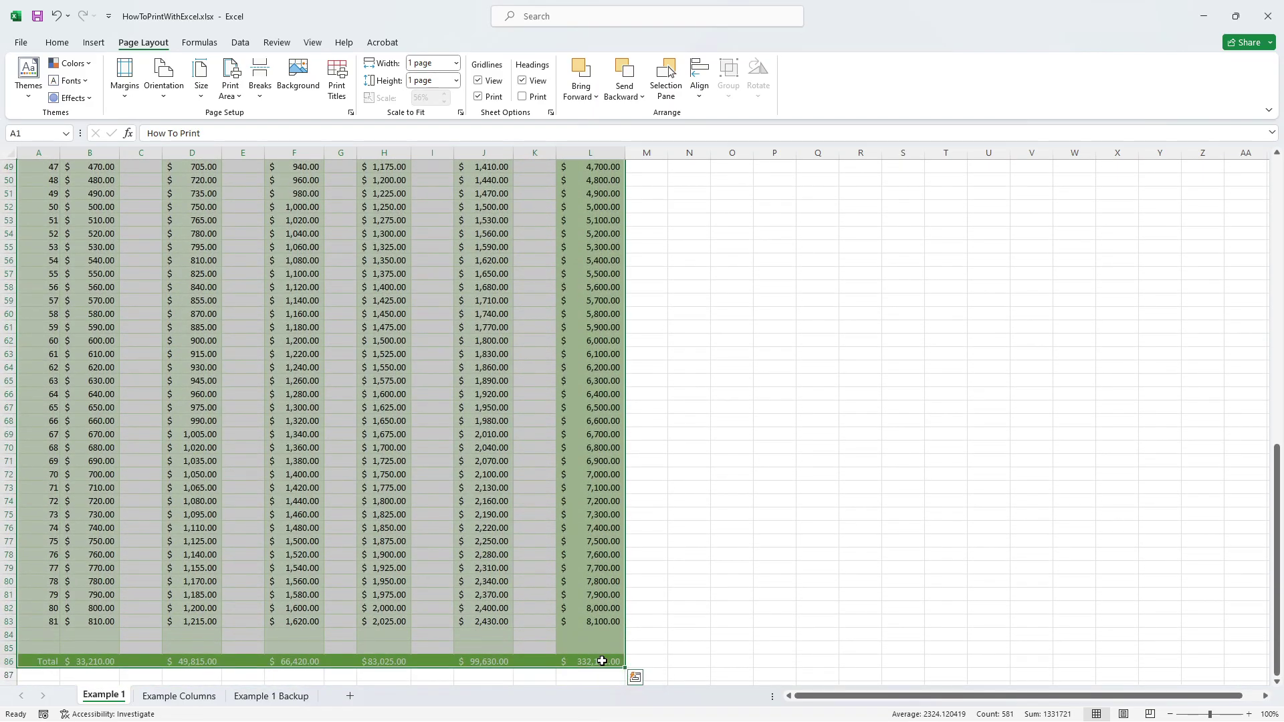
{"action": "left_click", "coordinate": [230, 87]}
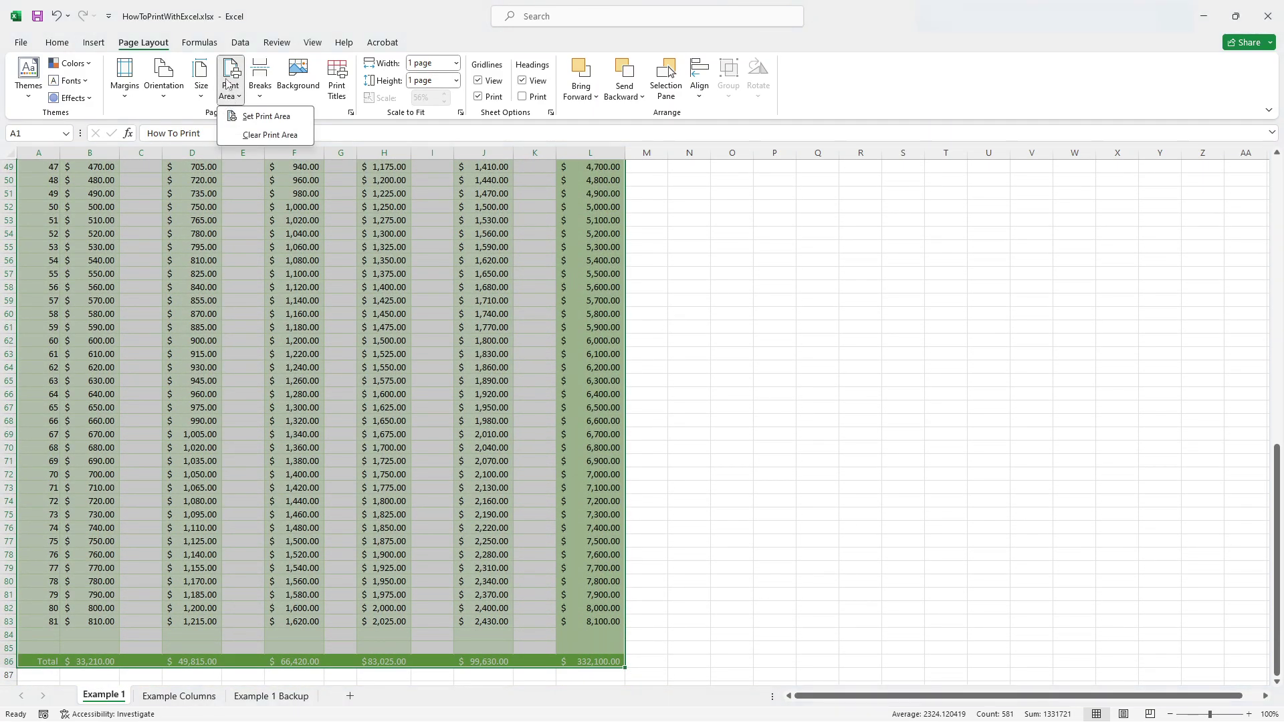
{"action": "left_click", "coordinate": [268, 118]}
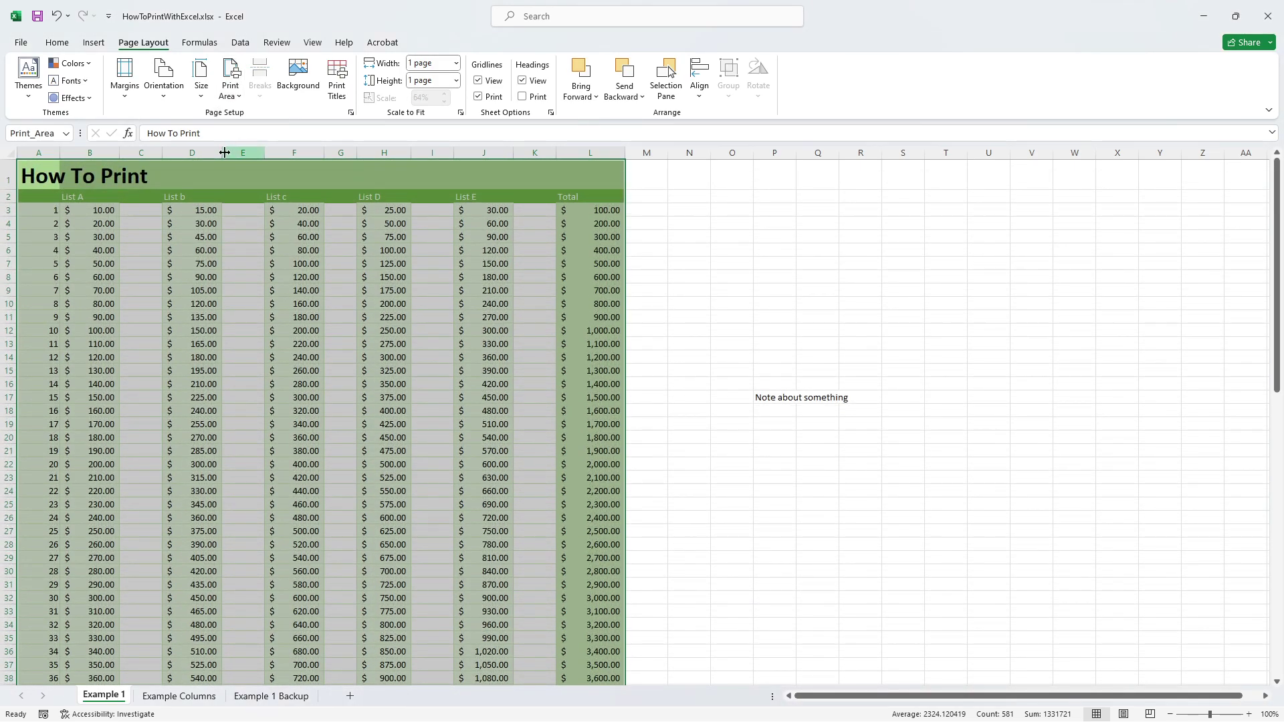
{"action": "left_click", "coordinate": [80, 175]}
Preview the printout to confirm only the How To Print table, without the P17 note, fits on page 1 of 1.
{"action": "left_click", "coordinate": [18, 44]}
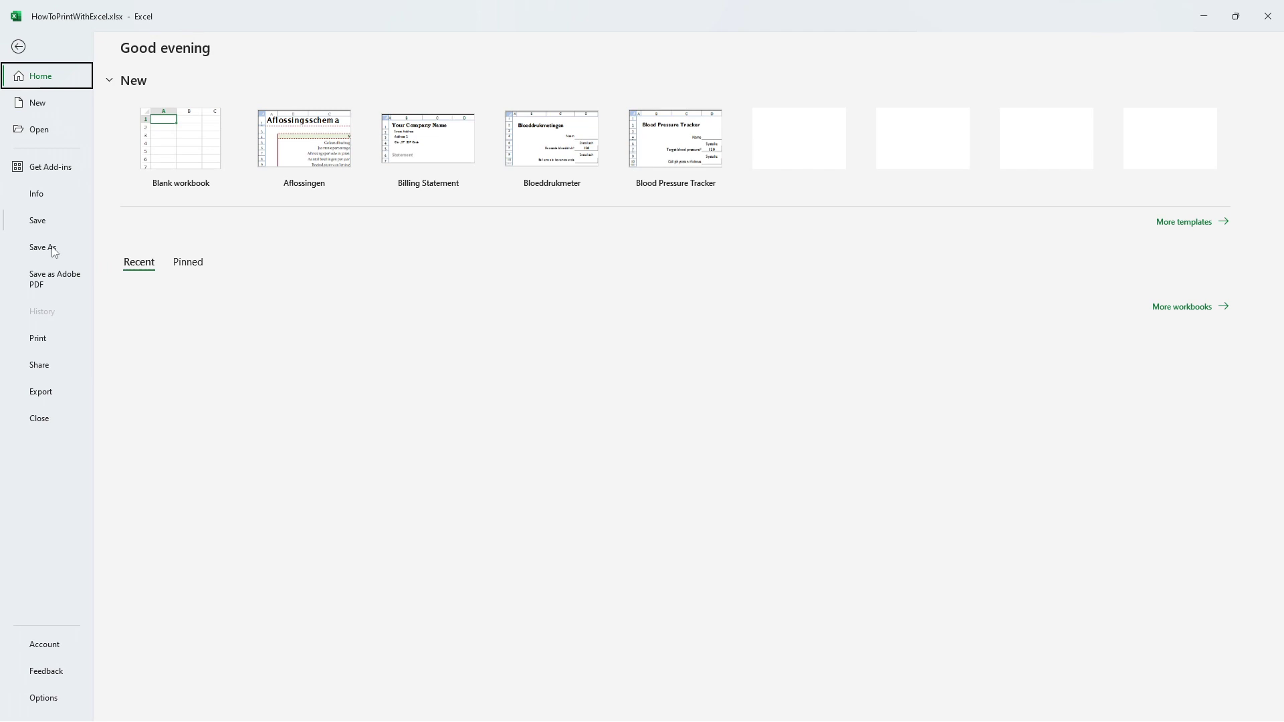
{"action": "left_click", "coordinate": [38, 338]}
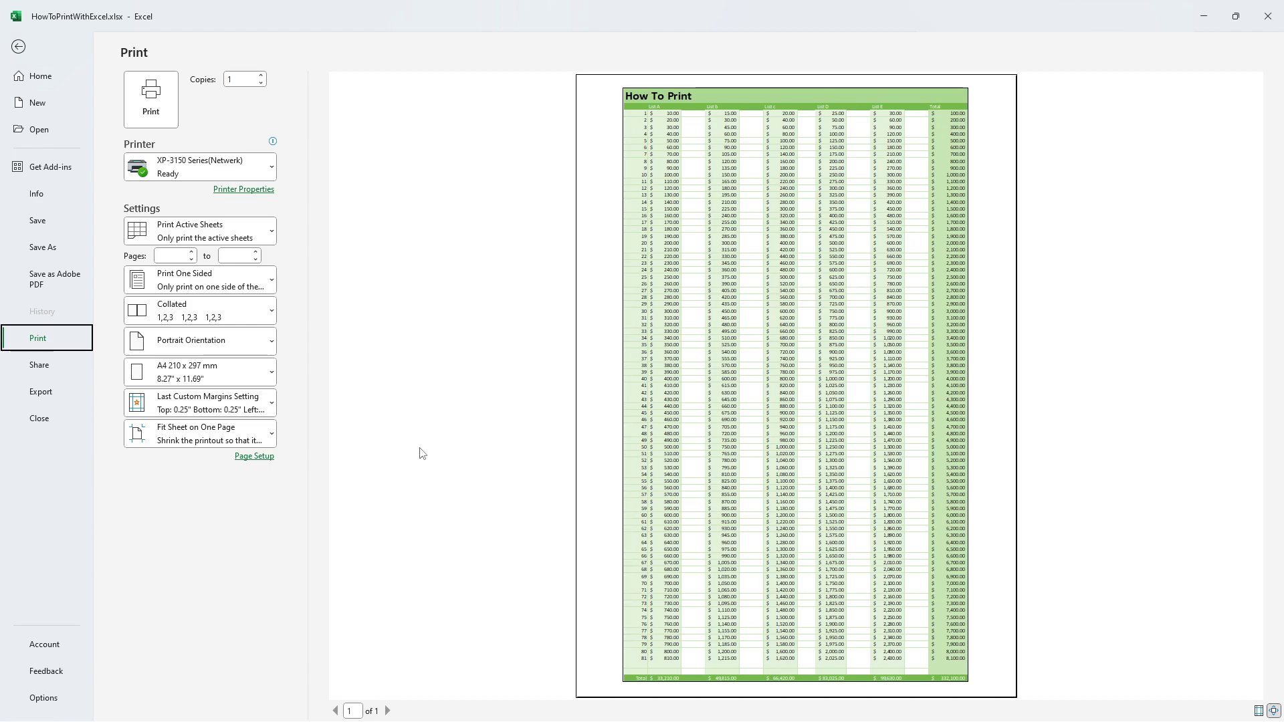
Return to the worksheet and clear the print area, letting the fit-to-page scale drop to 50%.
{"action": "left_click", "coordinate": [18, 46]}
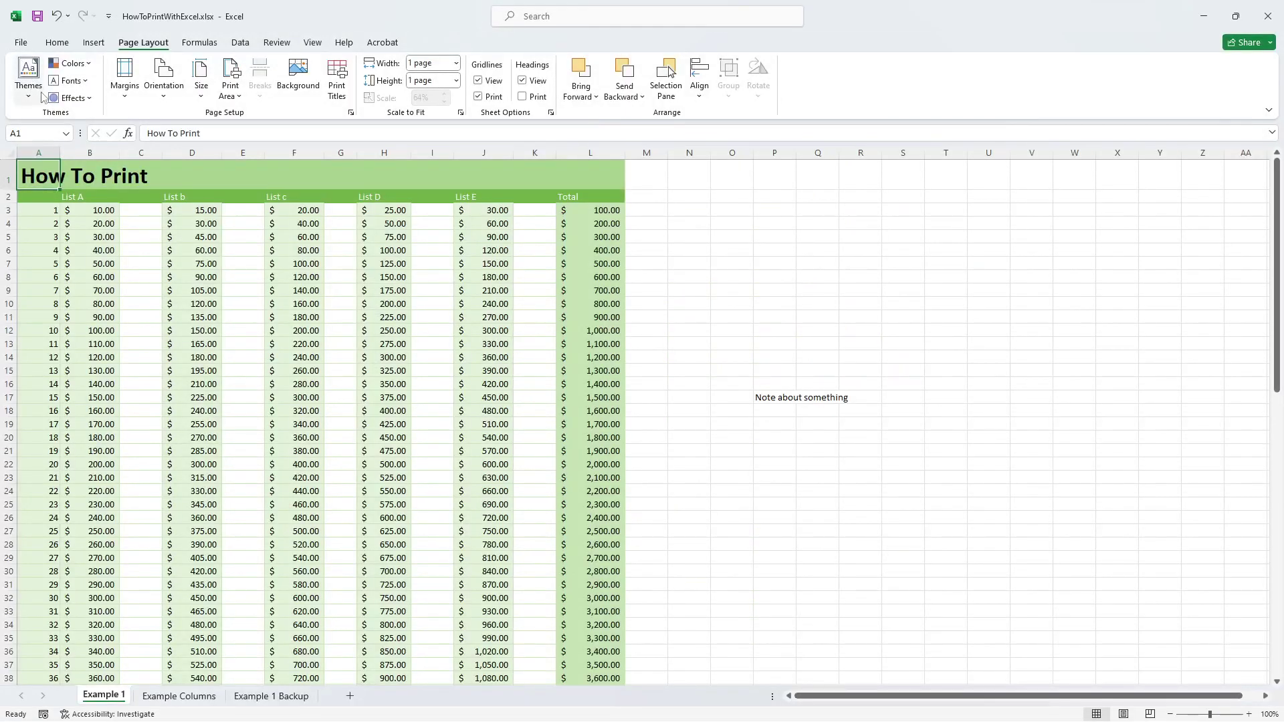
{"action": "left_click", "coordinate": [230, 85]}
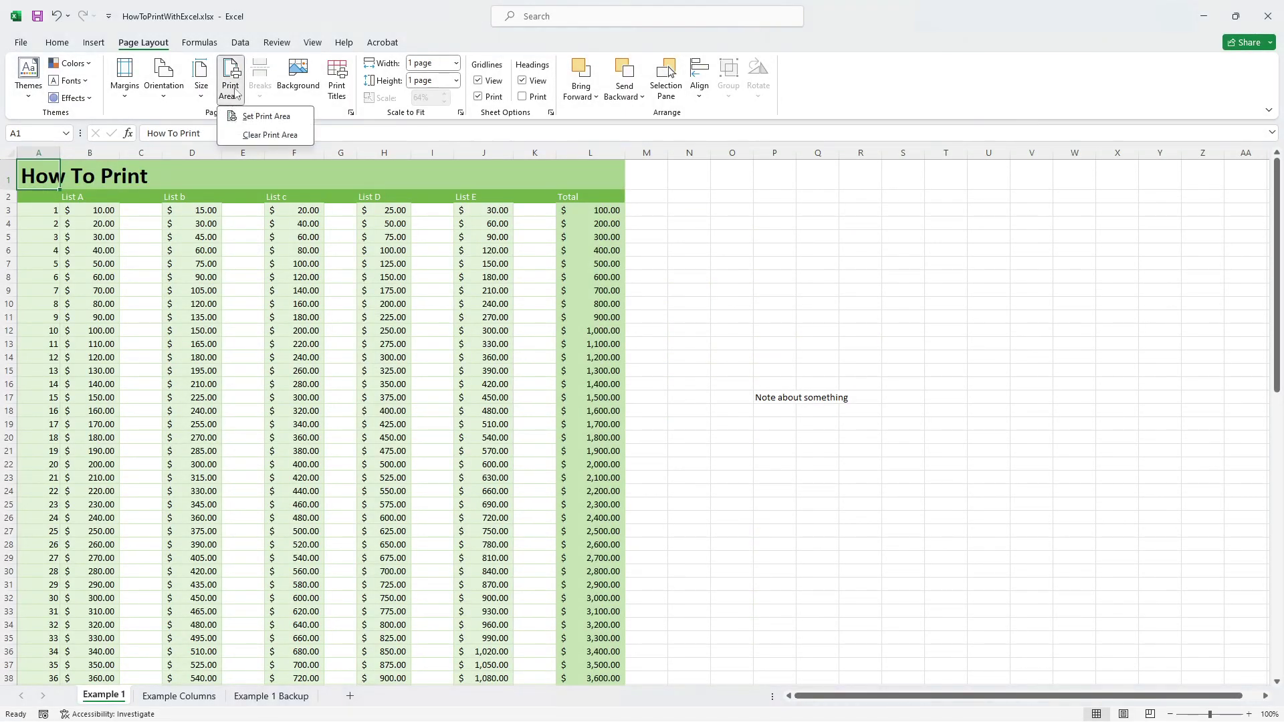
{"action": "left_click", "coordinate": [267, 138]}
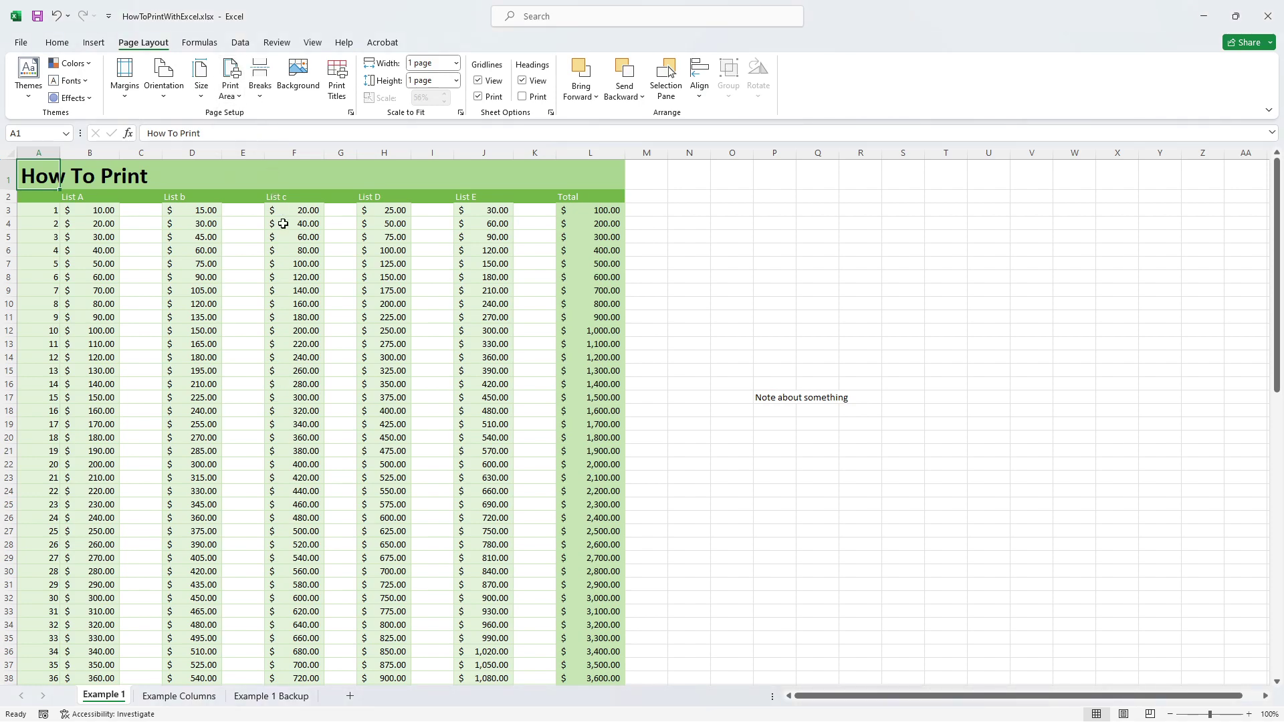